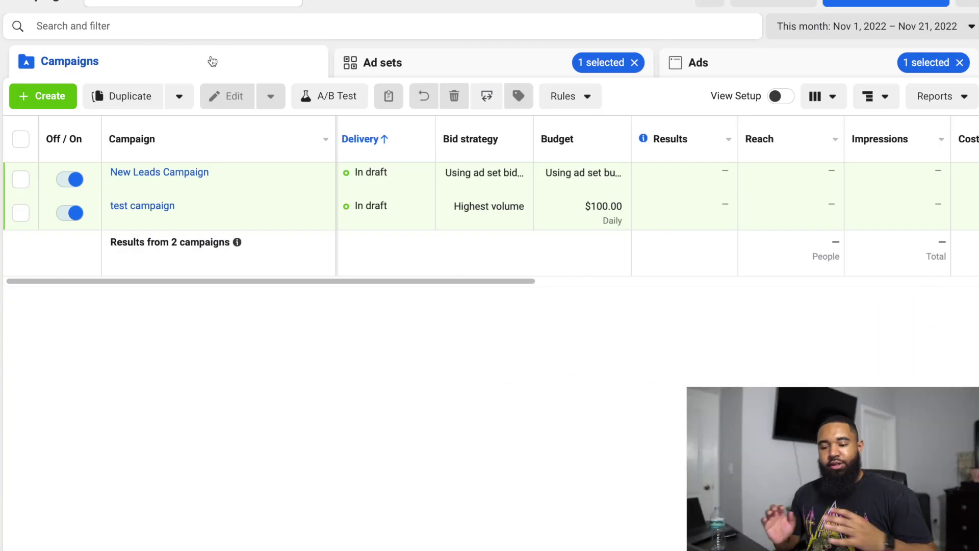
Look through the existing ad sets and ads, and return to the campaigns list
{"action": "left_click", "coordinate": [440, 61]}
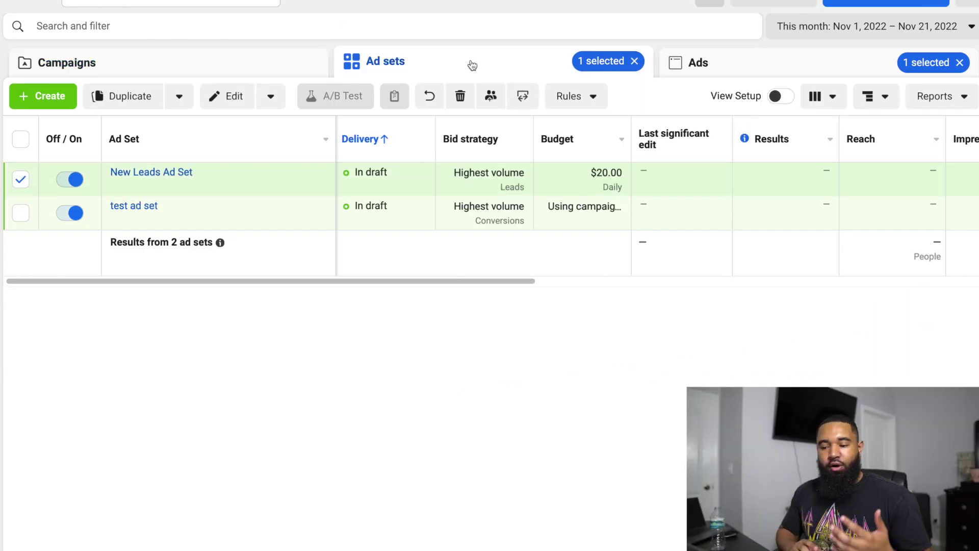
{"action": "left_click", "coordinate": [753, 71]}
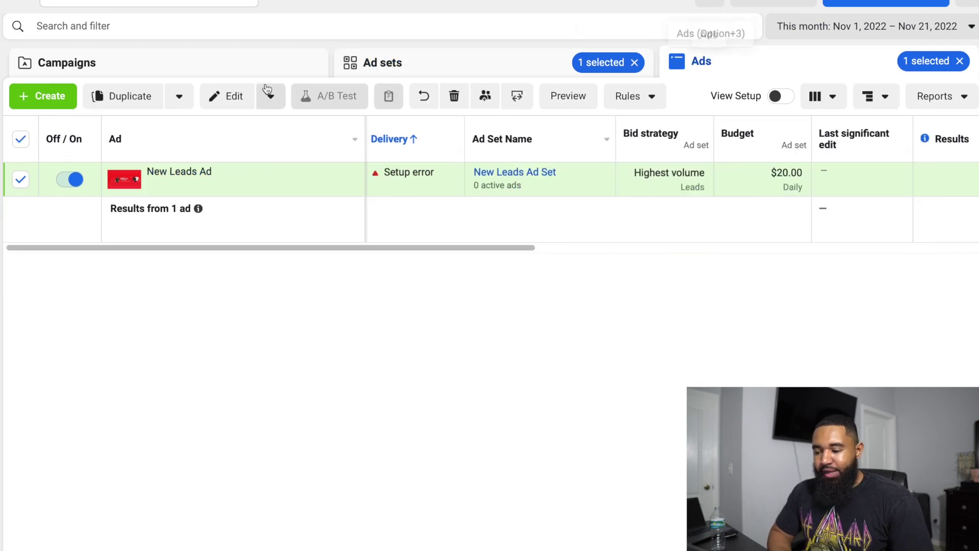
{"action": "left_click", "coordinate": [240, 72]}
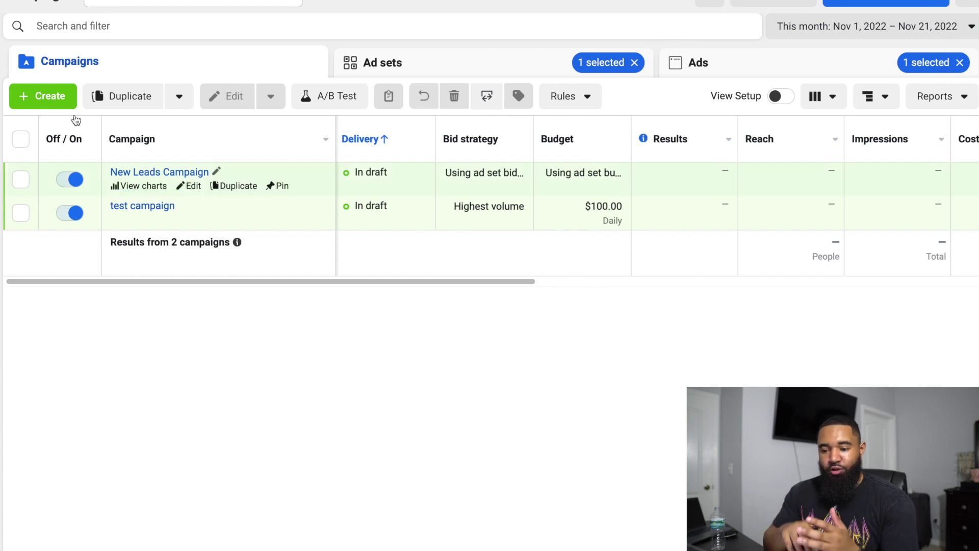
Create a new campaign with the Leads objective
{"action": "left_click", "coordinate": [42, 98]}
{"action": "scroll", "coordinate": [378, 326], "scroll_direction": "down", "scroll_amount": 3}
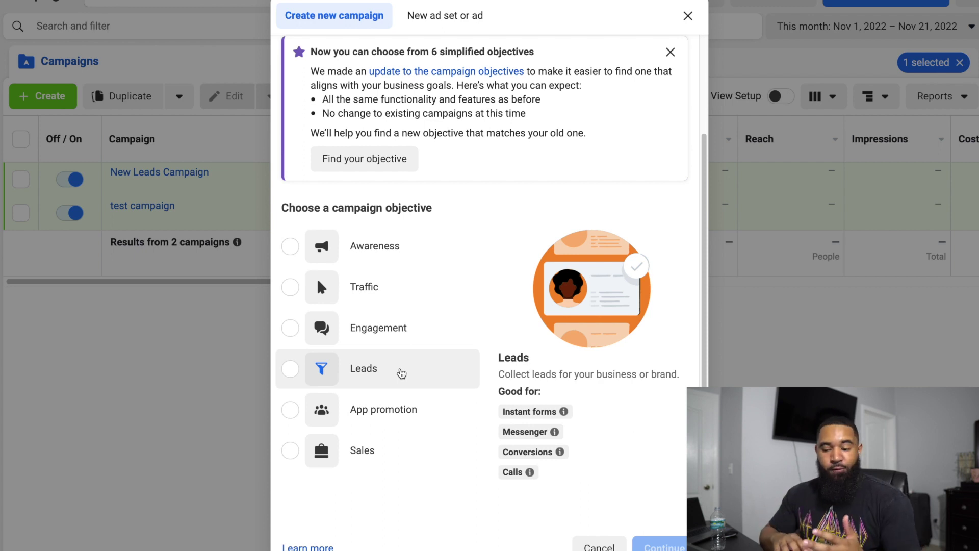
{"action": "left_click", "coordinate": [402, 373]}
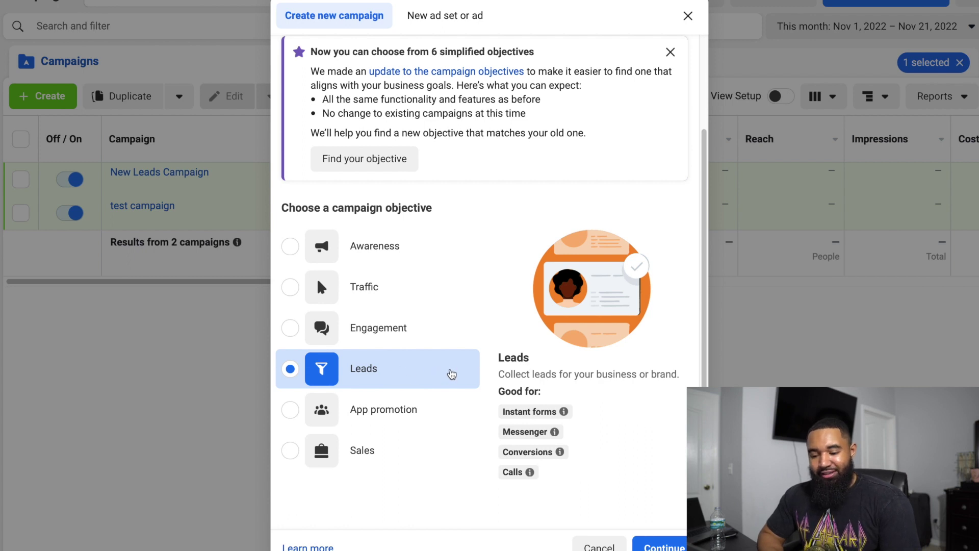
{"action": "scroll", "coordinate": [451, 374], "scroll_direction": "down", "scroll_amount": 1}
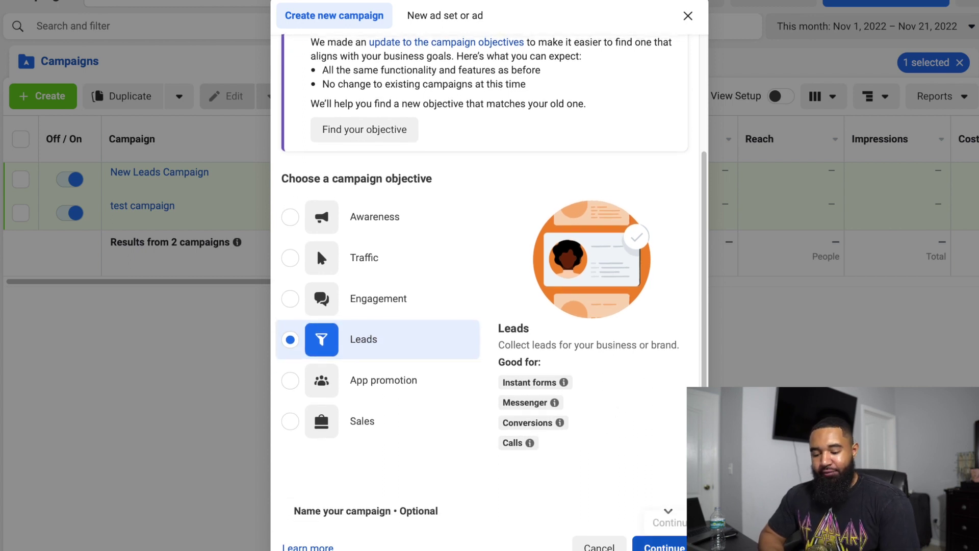
{"action": "left_click", "coordinate": [658, 546]}
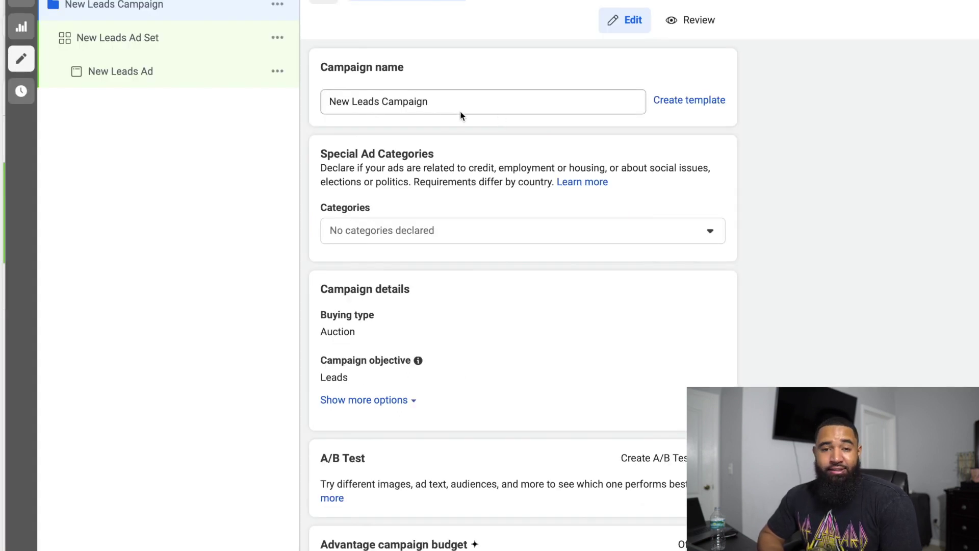
Review the campaign name and the special ad category options without declaring a category
{"action": "left_click", "coordinate": [495, 104]}
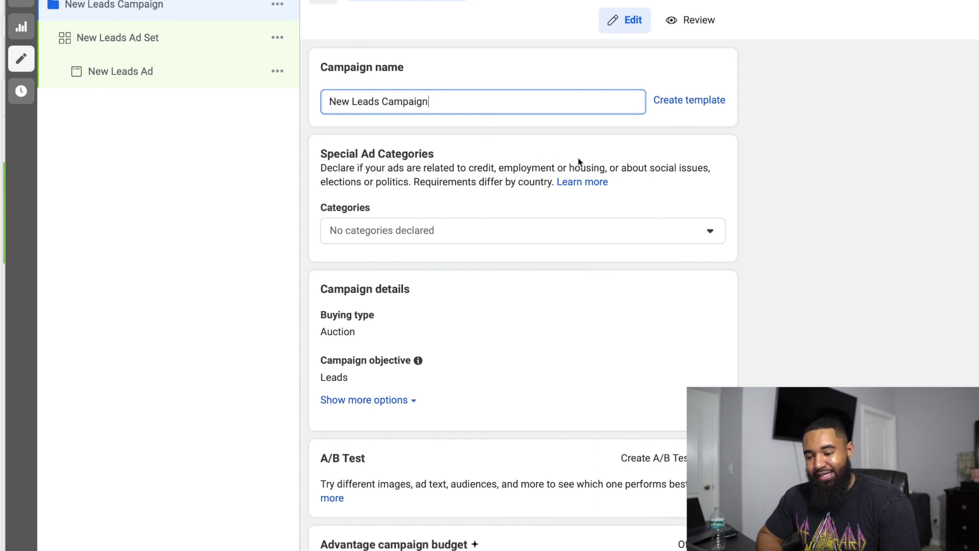
{"action": "scroll", "coordinate": [649, 292], "scroll_direction": "down", "scroll_amount": 2}
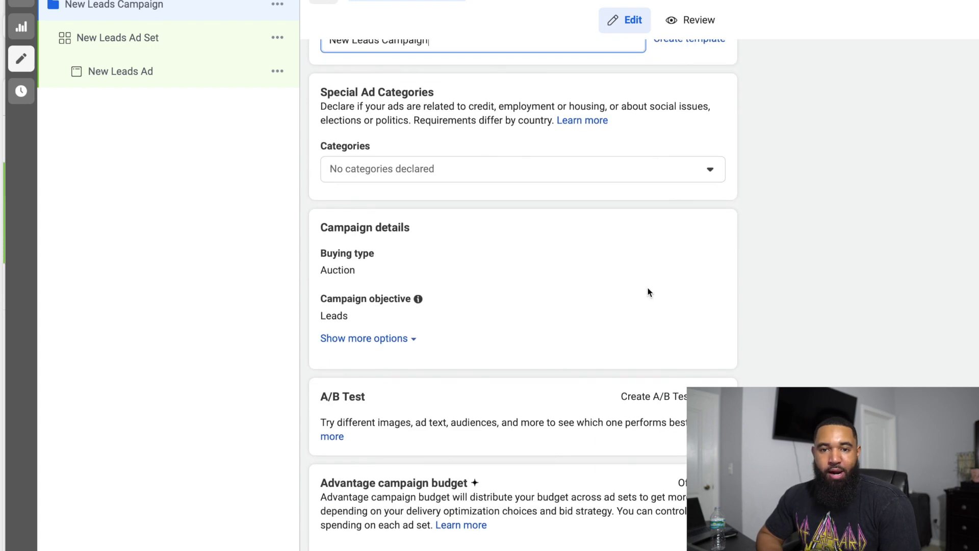
{"action": "scroll", "coordinate": [667, 284], "scroll_direction": "up", "scroll_amount": 2}
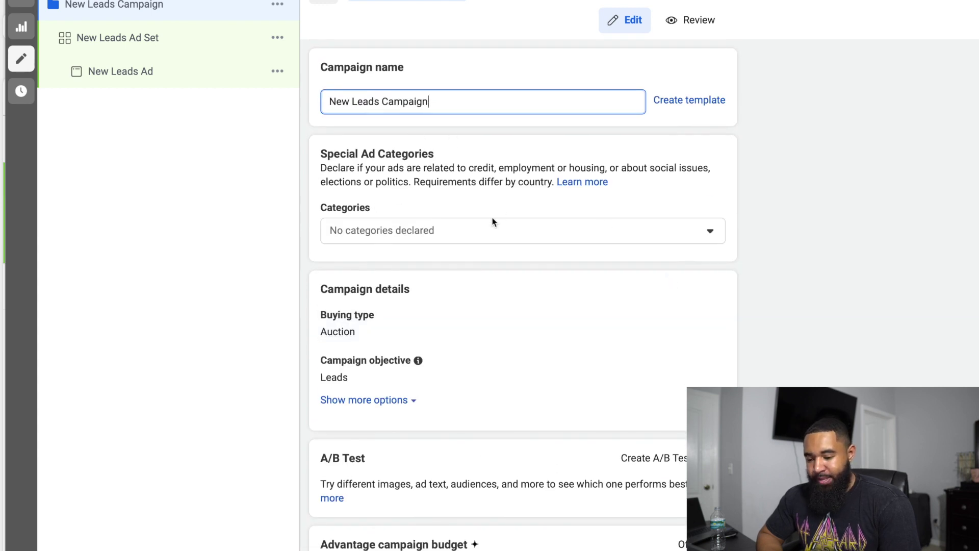
{"action": "left_click", "coordinate": [526, 232]}
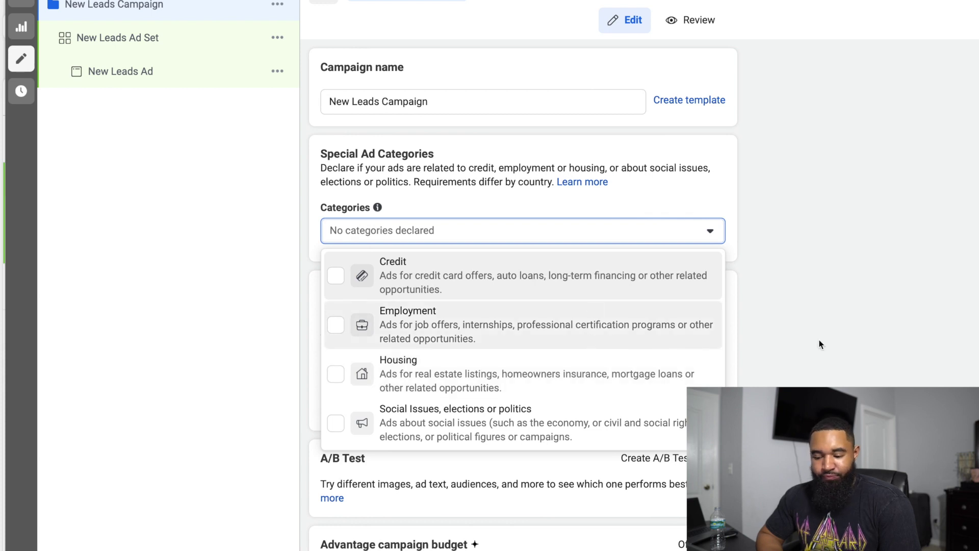
{"action": "left_click", "coordinate": [847, 310]}
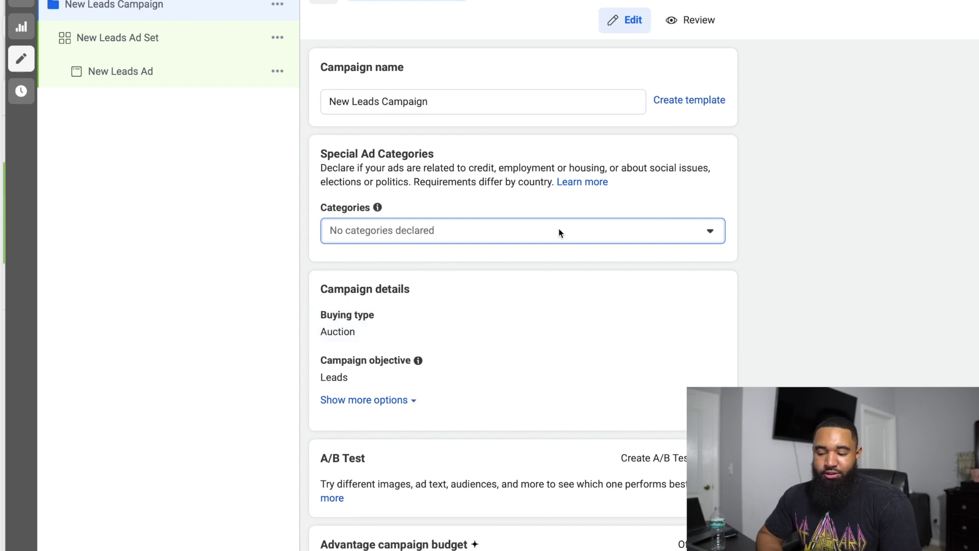
Turn on Advantage campaign budget and check the budget type options, keeping Daily Budget
{"action": "scroll", "coordinate": [598, 230], "scroll_direction": "down", "scroll_amount": 1}
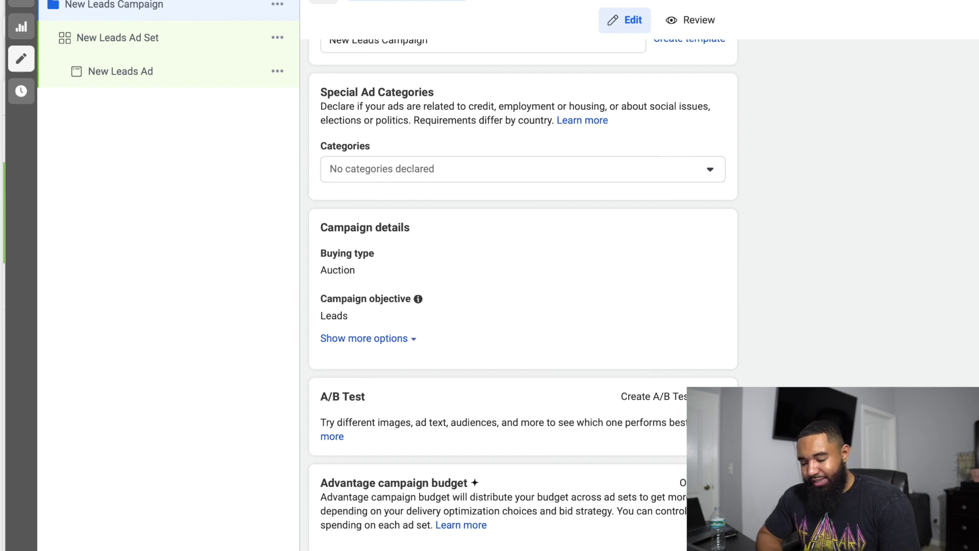
{"action": "scroll", "coordinate": [622, 309], "scroll_direction": "down", "scroll_amount": 5}
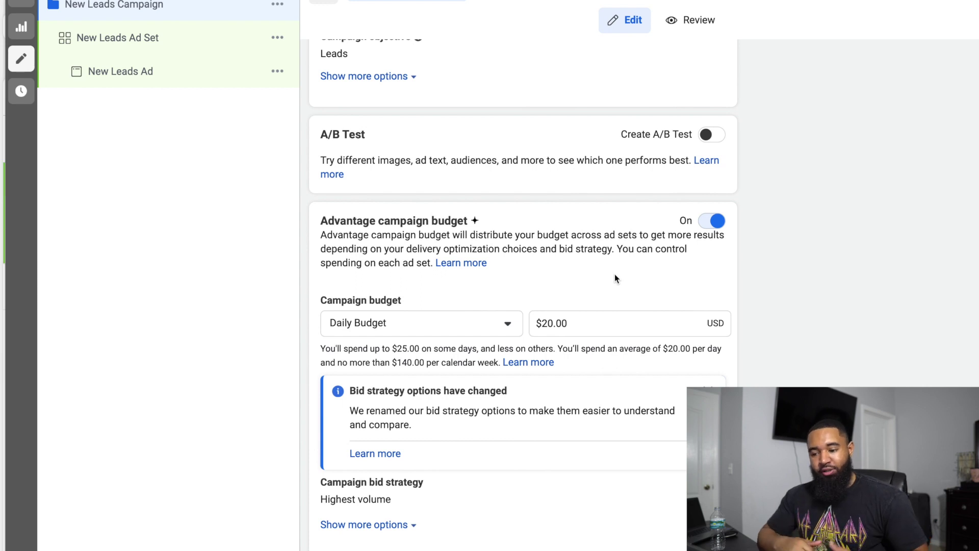
{"action": "left_click", "coordinate": [508, 325]}
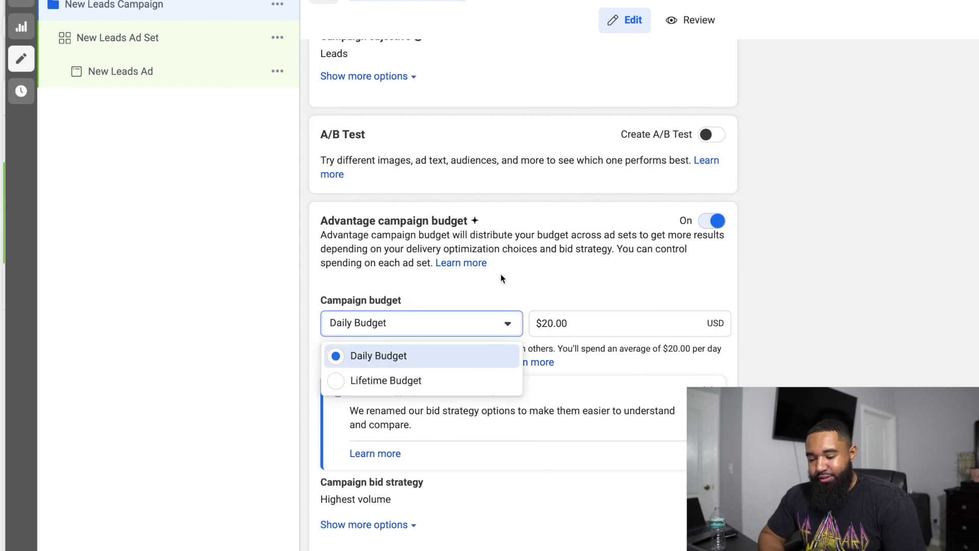
{"action": "left_click", "coordinate": [520, 288]}
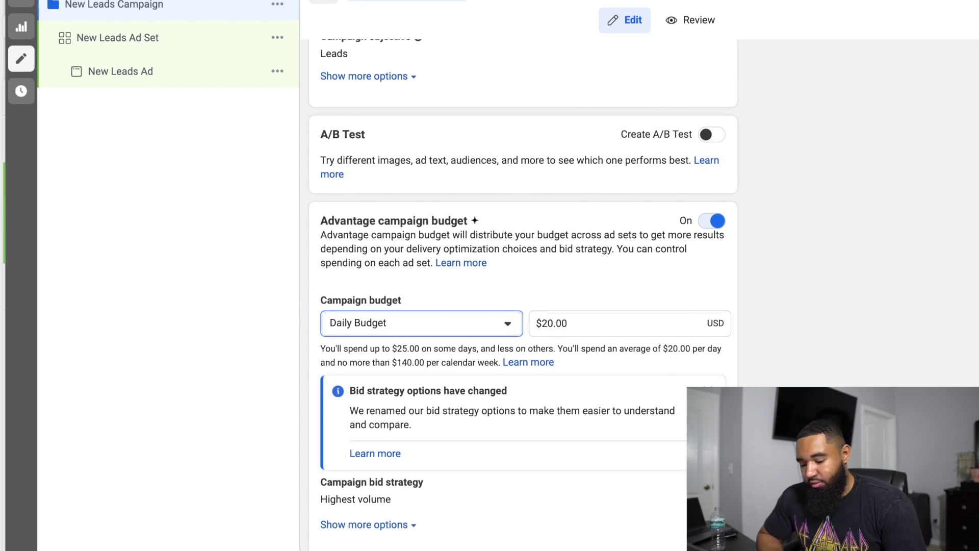
Open the New Leads Ad Set settings and dismiss the recommendation to switch the conversion location
{"action": "left_click", "coordinate": [117, 37]}
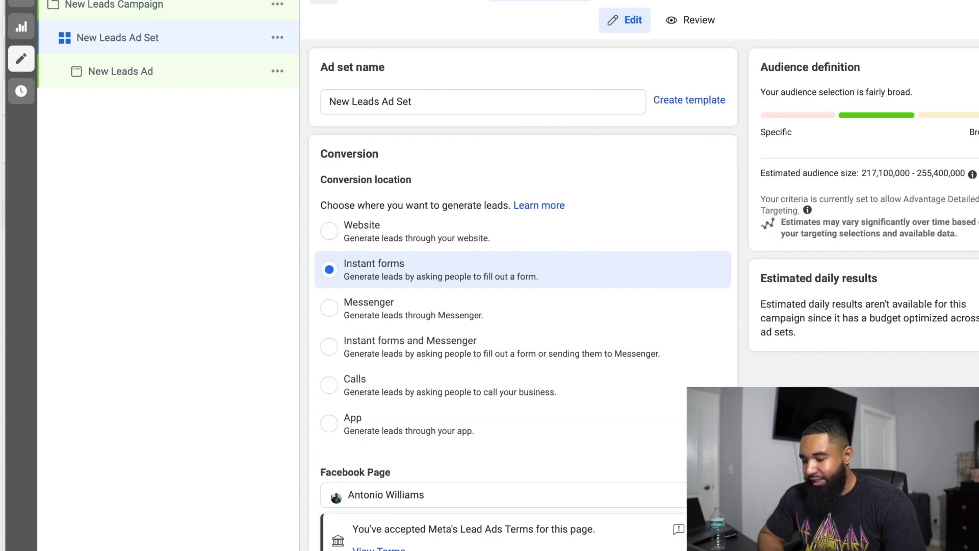
{"action": "scroll", "coordinate": [523, 255], "scroll_direction": "down", "scroll_amount": 2}
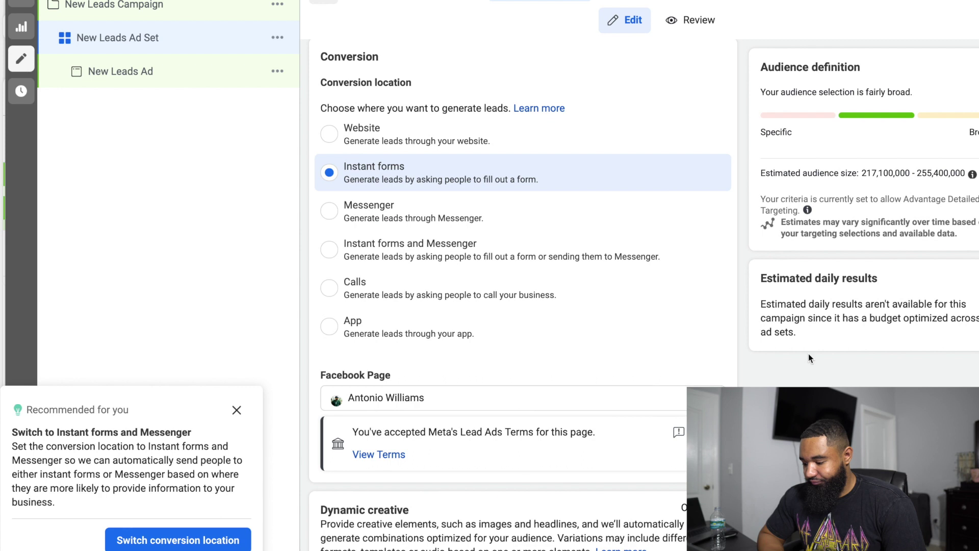
{"action": "left_click", "coordinate": [236, 410]}
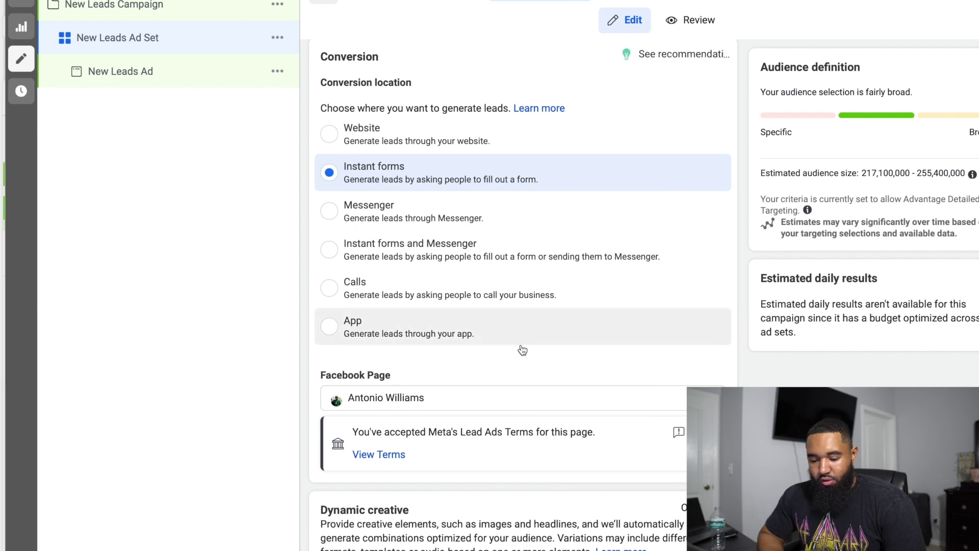
Examine the conversion location options available for generating leads in the ad set
{"action": "scroll", "coordinate": [520, 349], "scroll_direction": "up", "scroll_amount": 2}
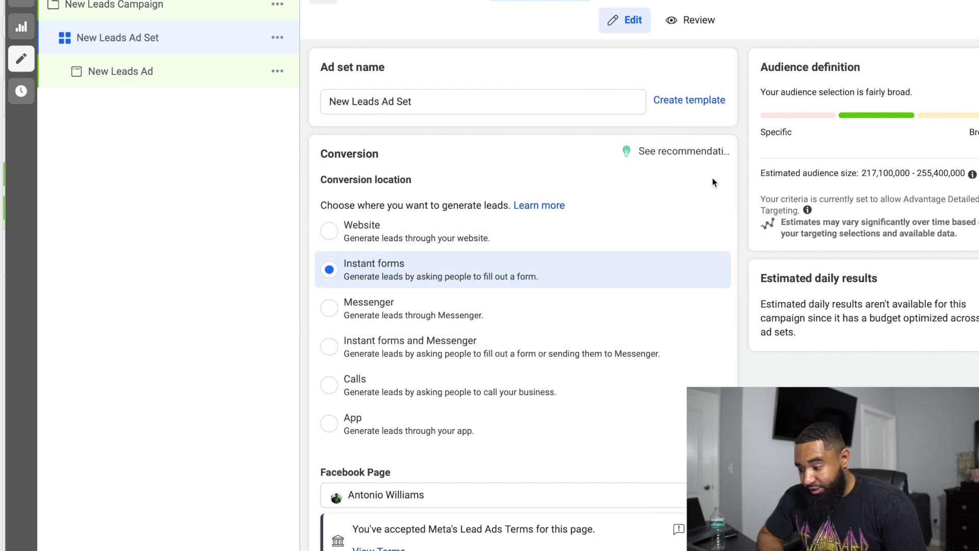
{"action": "scroll", "coordinate": [645, 309], "scroll_direction": "down", "scroll_amount": 1}
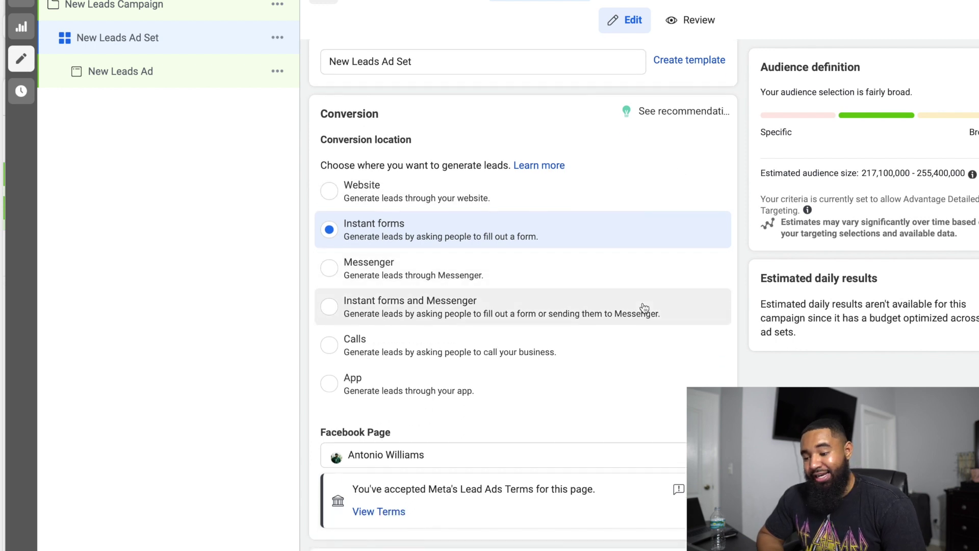
{"action": "scroll", "coordinate": [617, 204], "scroll_direction": "down", "scroll_amount": 1}
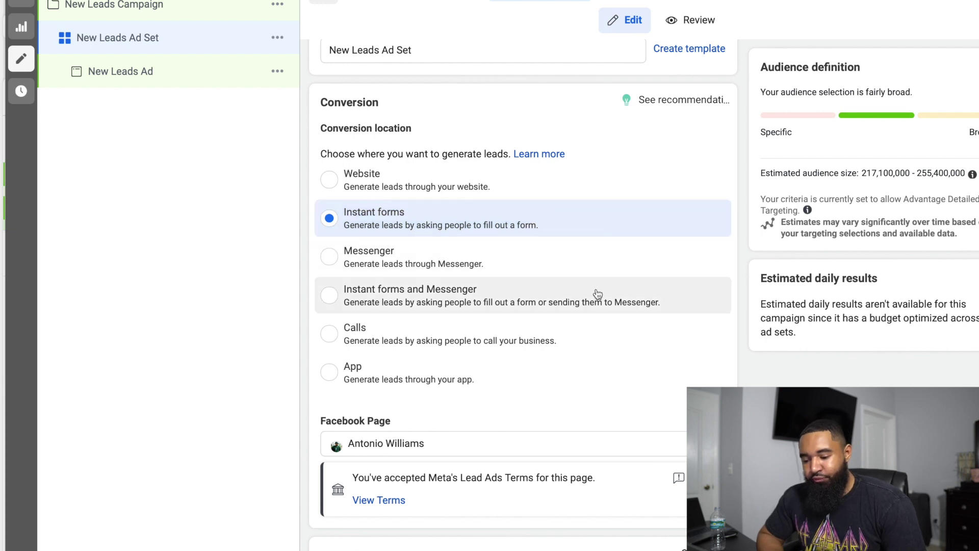
{"action": "scroll", "coordinate": [591, 306], "scroll_direction": "down", "scroll_amount": 1}
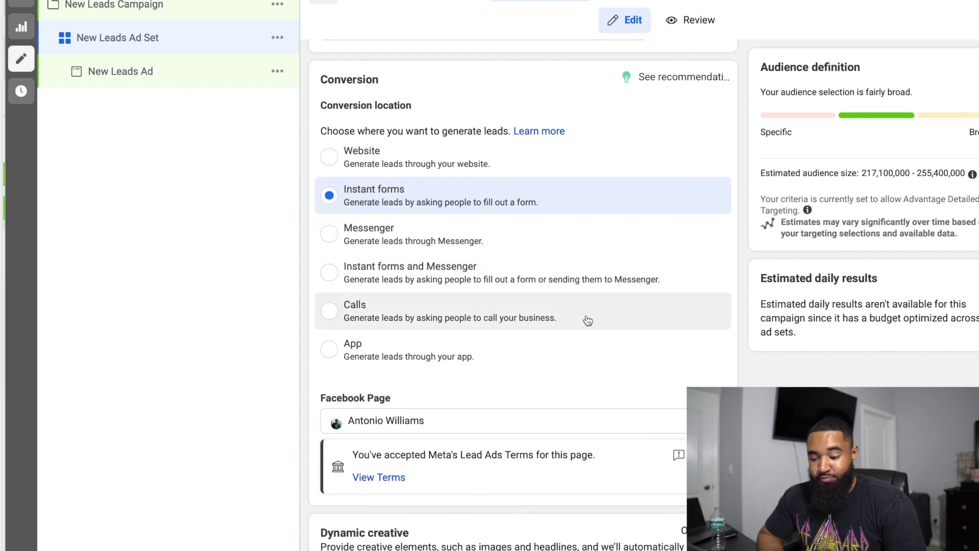
{"action": "scroll", "coordinate": [614, 346], "scroll_direction": "up", "scroll_amount": 1}
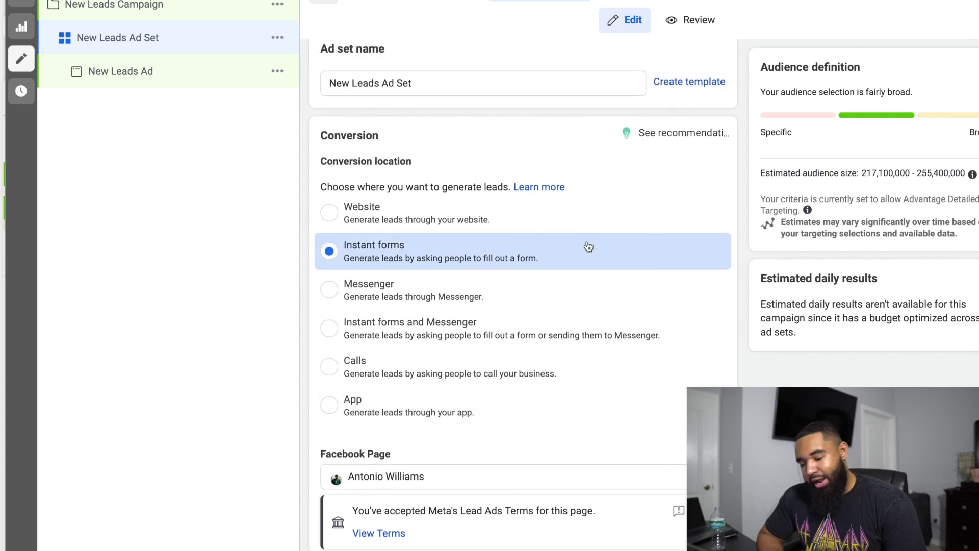
{"action": "scroll", "coordinate": [585, 219], "scroll_direction": "up", "scroll_amount": 1}
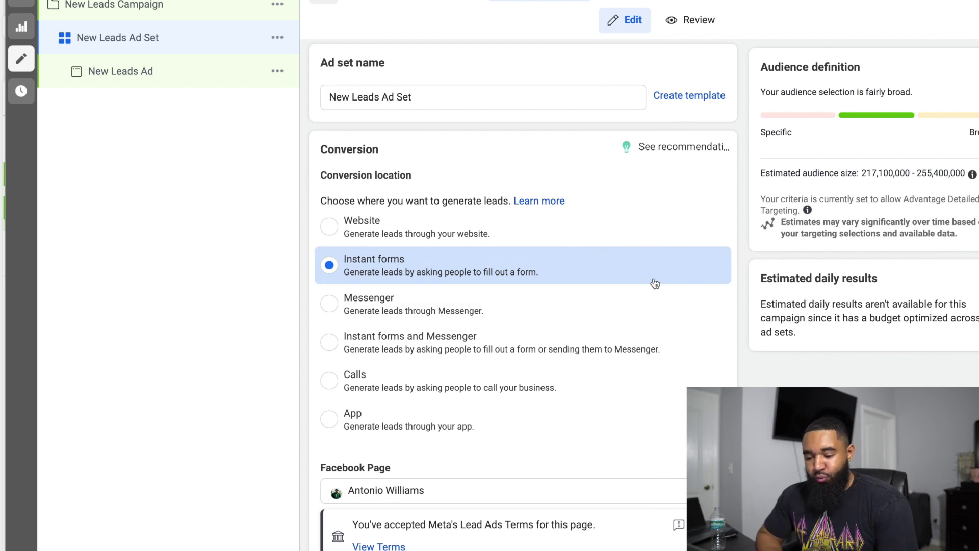
Review the Facebook Page and dynamic creative settings and check the available product catalogs without choosing one
{"action": "scroll", "coordinate": [667, 286], "scroll_direction": "down", "scroll_amount": 6}
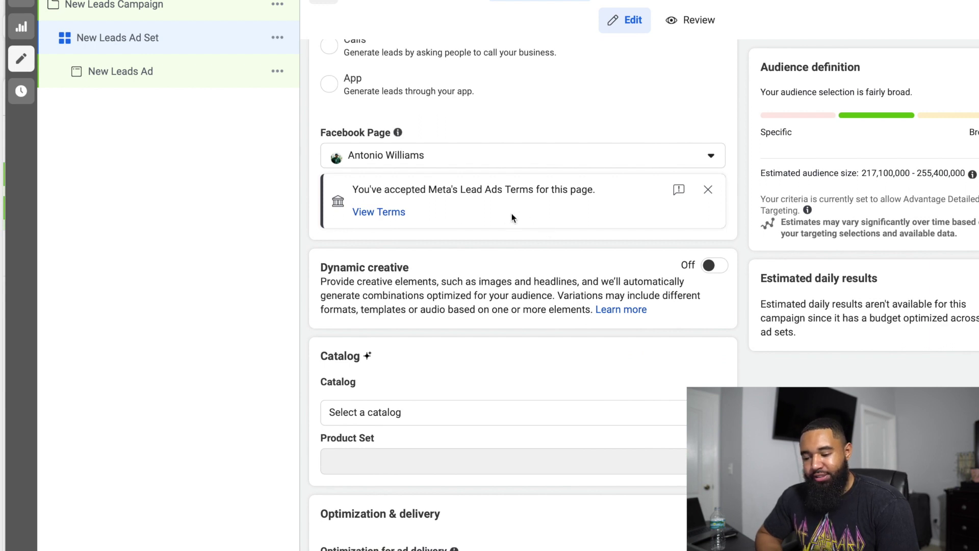
{"action": "scroll", "coordinate": [571, 206], "scroll_direction": "down", "scroll_amount": 5}
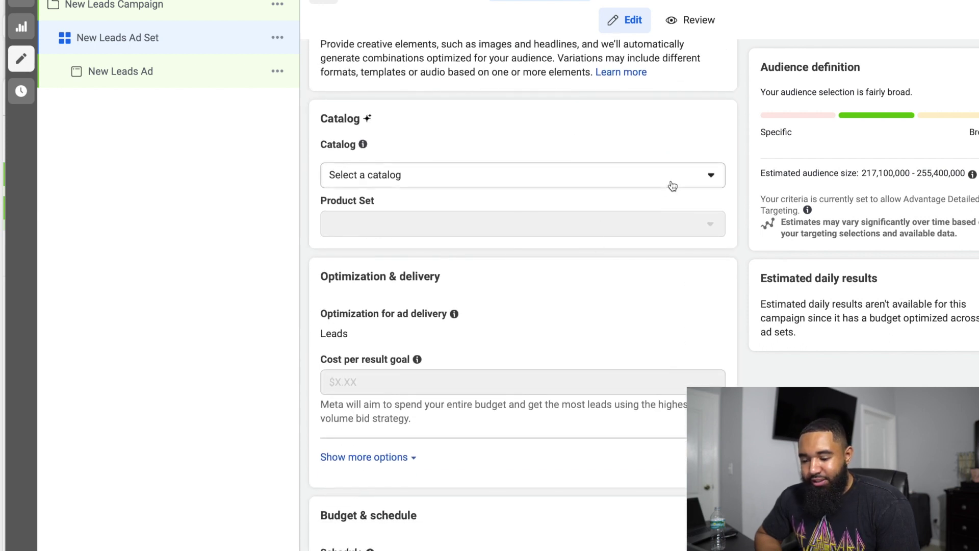
{"action": "left_click", "coordinate": [711, 176]}
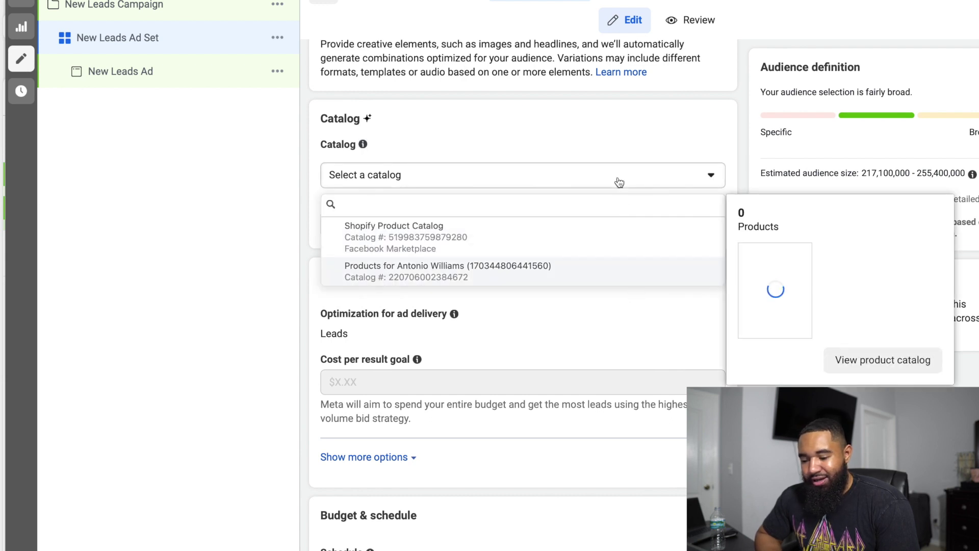
{"action": "left_click", "coordinate": [585, 134]}
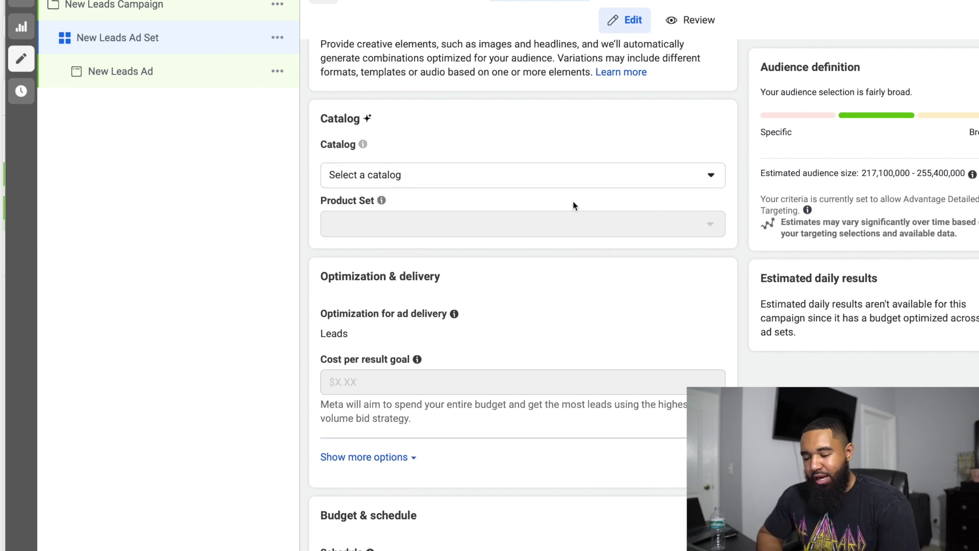
Compare the Leads and Conversion leads options for the ad set's ad delivery optimization
{"action": "scroll", "coordinate": [572, 203], "scroll_direction": "down", "scroll_amount": 5}
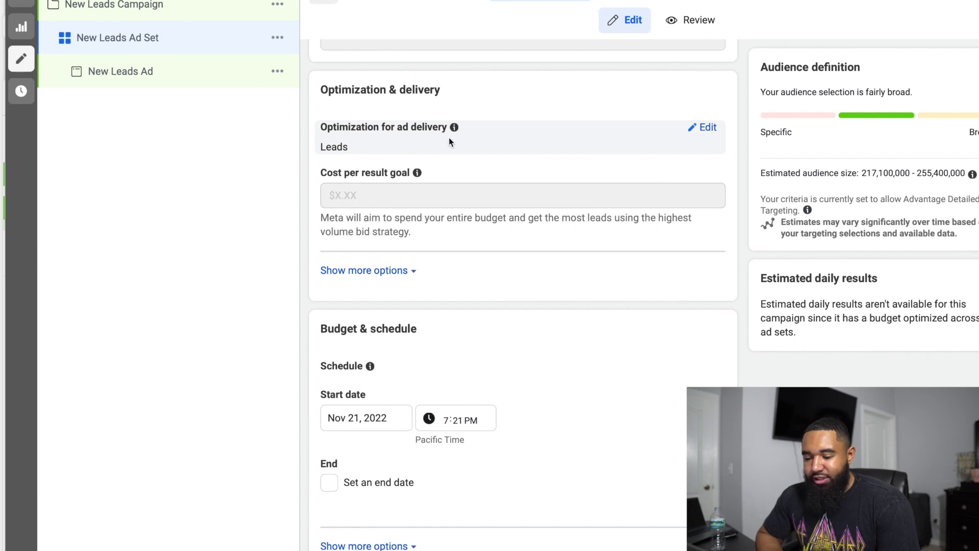
{"action": "left_click", "coordinate": [703, 129]}
{"action": "left_click", "coordinate": [365, 158]}
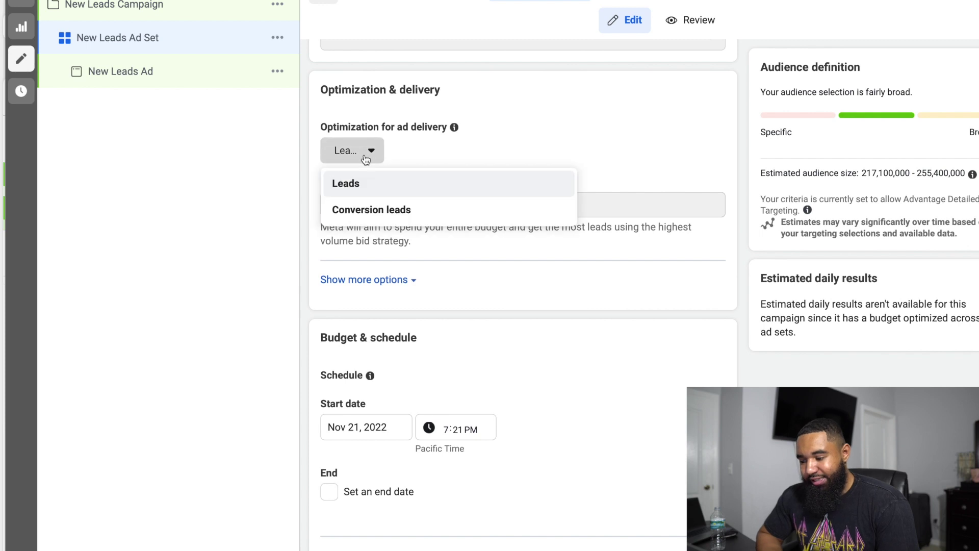
{"action": "mouse_move", "coordinate": [388, 219]}
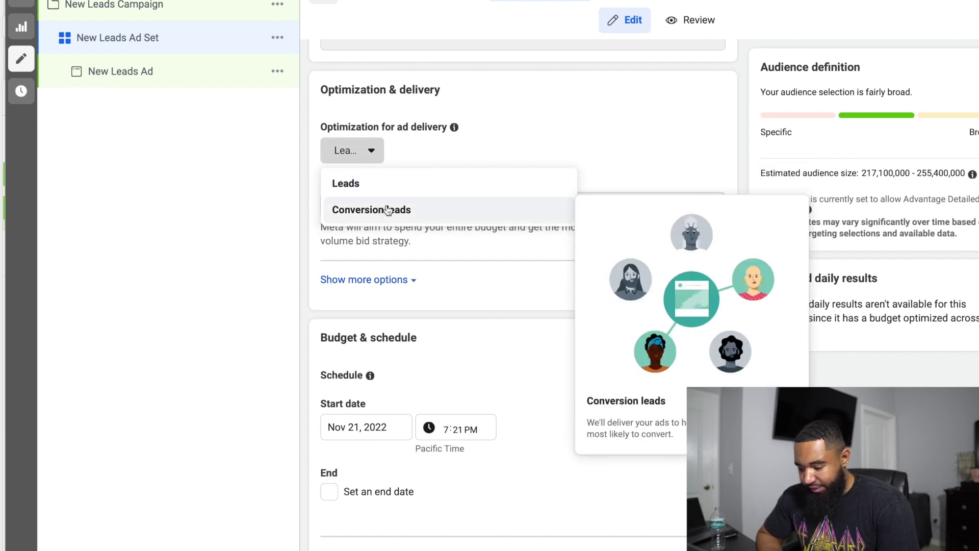
{"action": "mouse_move", "coordinate": [386, 193]}
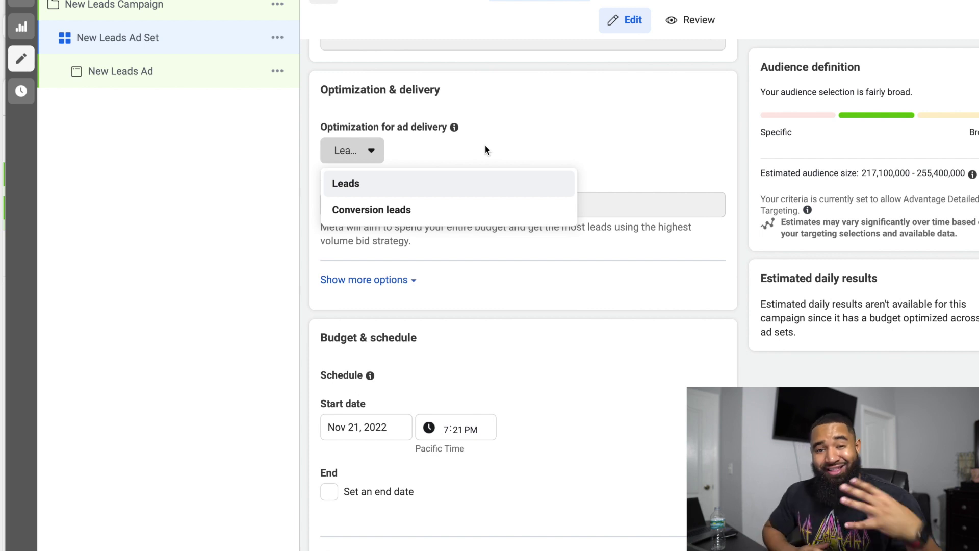
{"action": "mouse_move", "coordinate": [484, 186]}
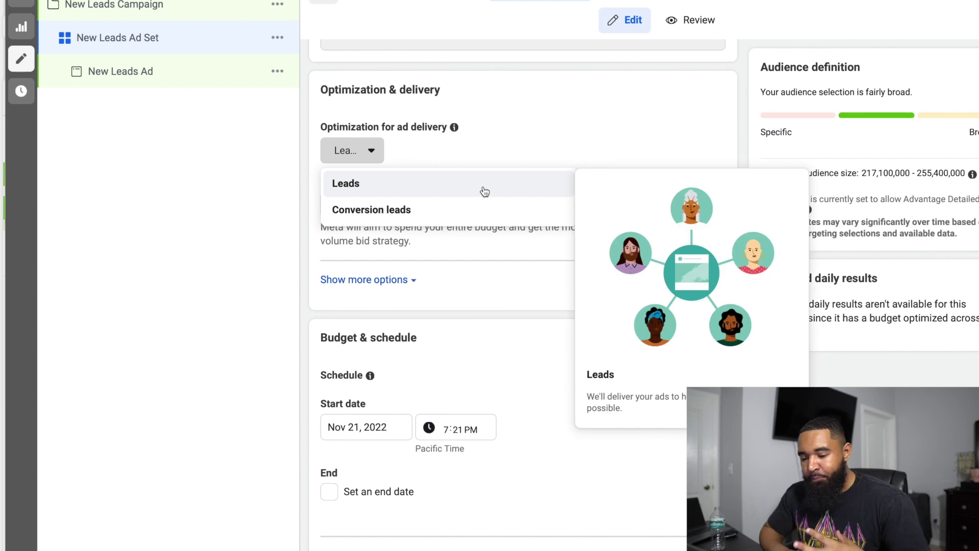
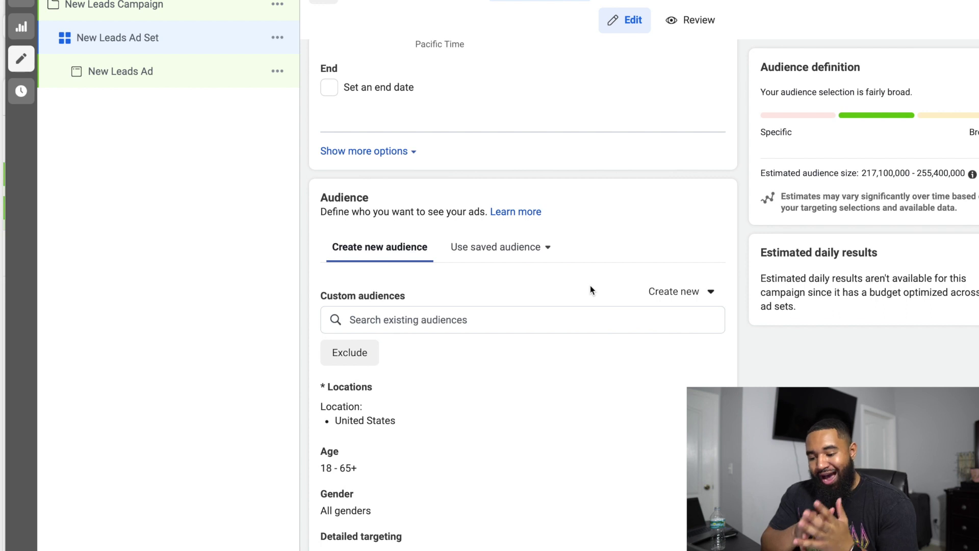
Review the source options for creating a new Custom Audience and close the selection without choosing one
{"action": "scroll", "coordinate": [590, 286], "scroll_direction": "down", "scroll_amount": 1}
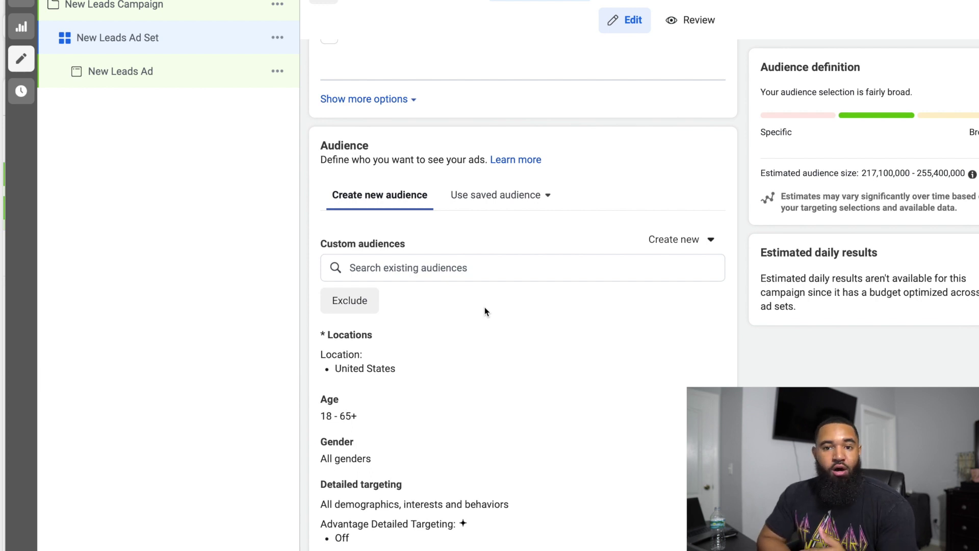
{"action": "left_click", "coordinate": [679, 239]}
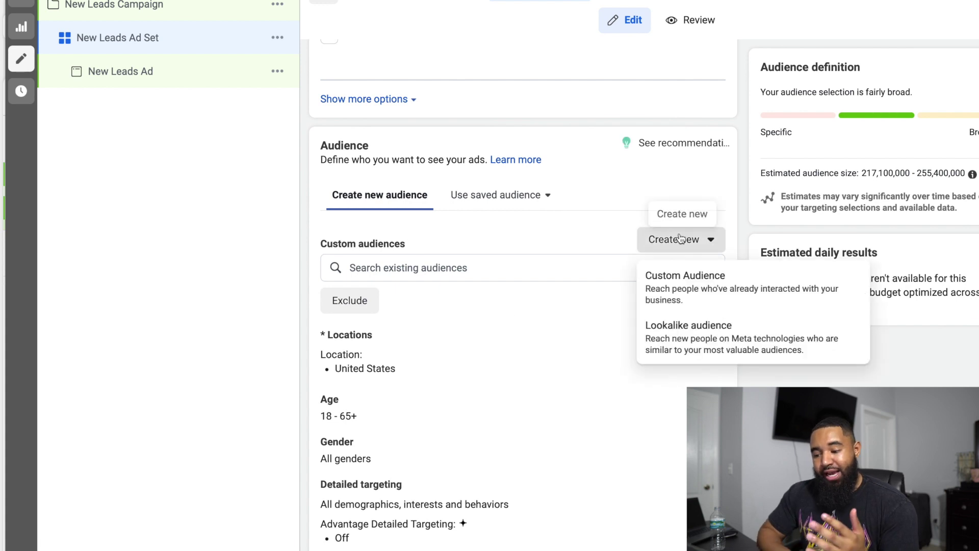
{"action": "left_click", "coordinate": [705, 289]}
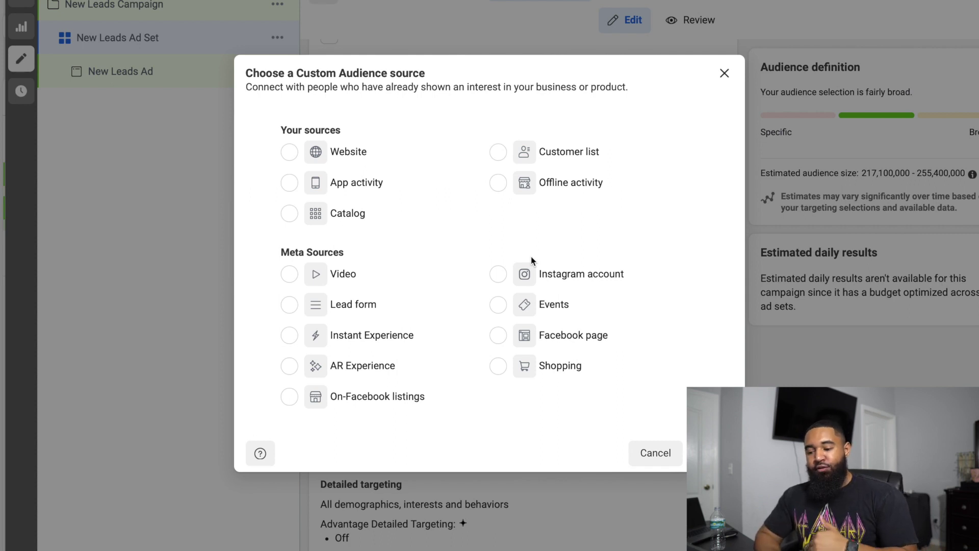
{"action": "left_click", "coordinate": [725, 73]}
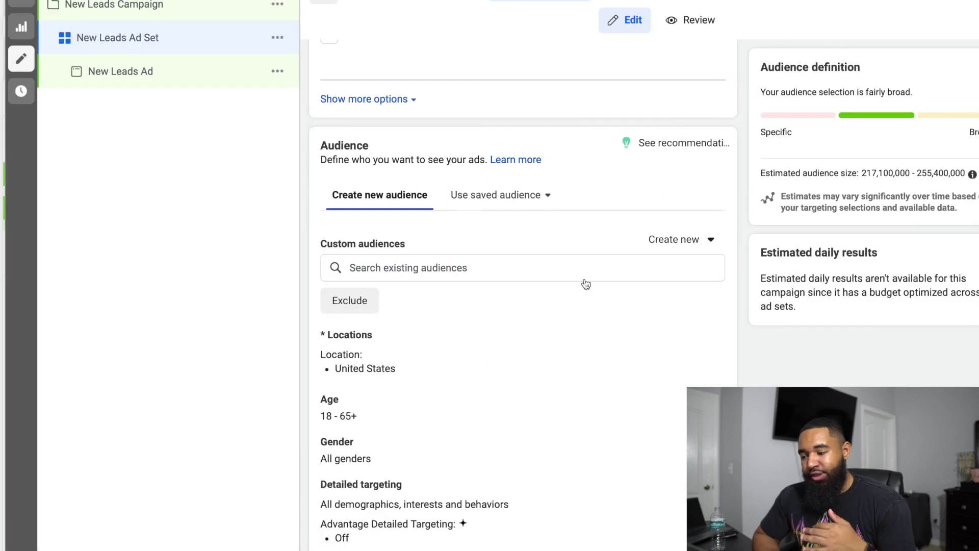
Add United Kingdom to the audience's included locations alongside United States
{"action": "scroll", "coordinate": [626, 350], "scroll_direction": "down", "scroll_amount": 1}
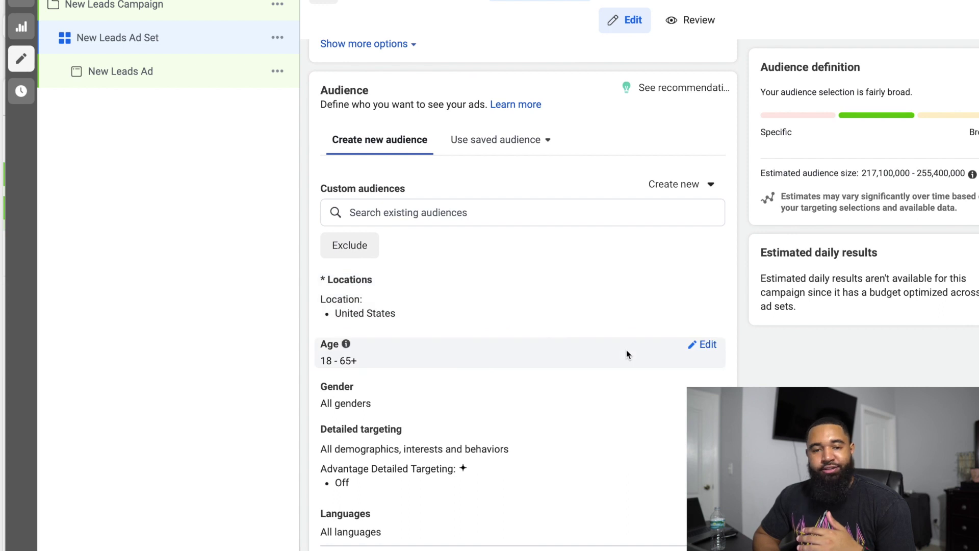
{"action": "scroll", "coordinate": [626, 349], "scroll_direction": "down", "scroll_amount": 1}
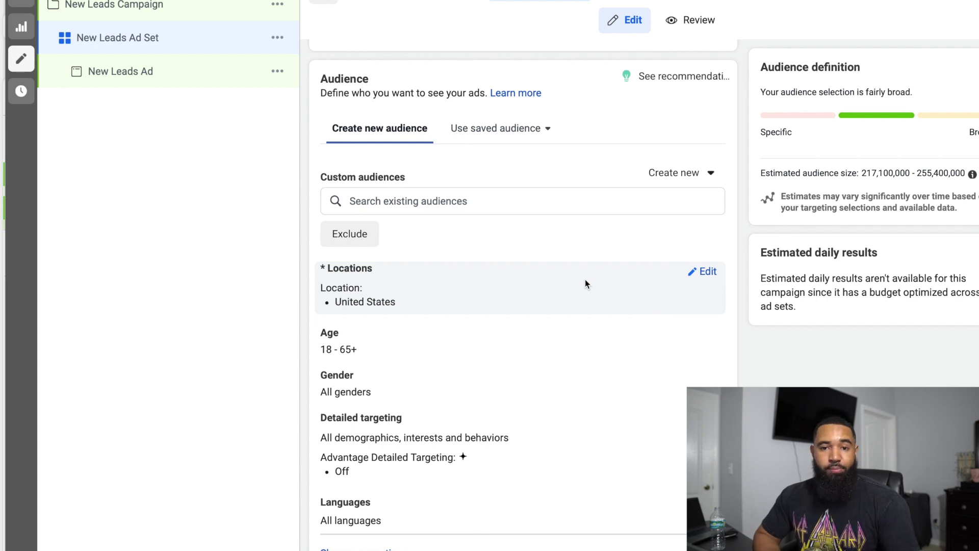
{"action": "left_click", "coordinate": [704, 271]}
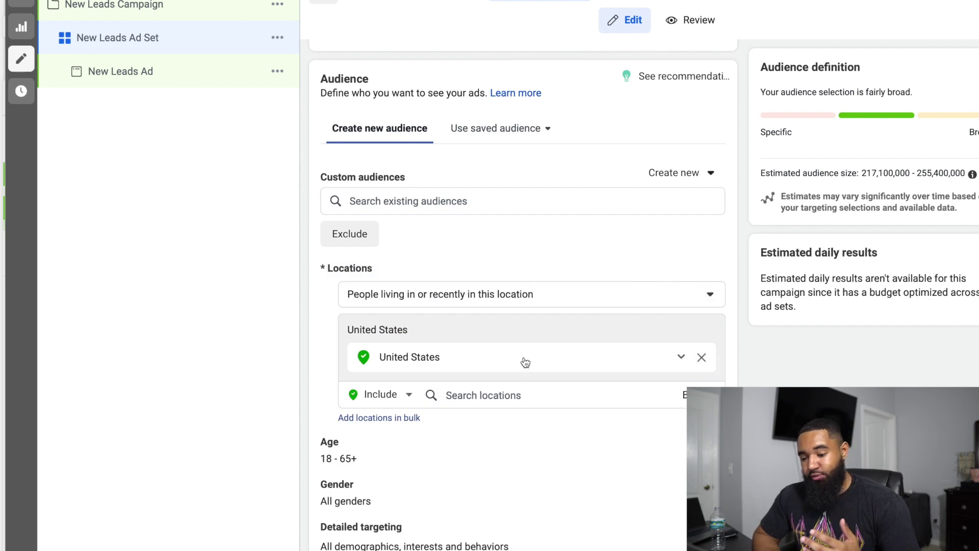
{"action": "left_click", "coordinate": [500, 394]}
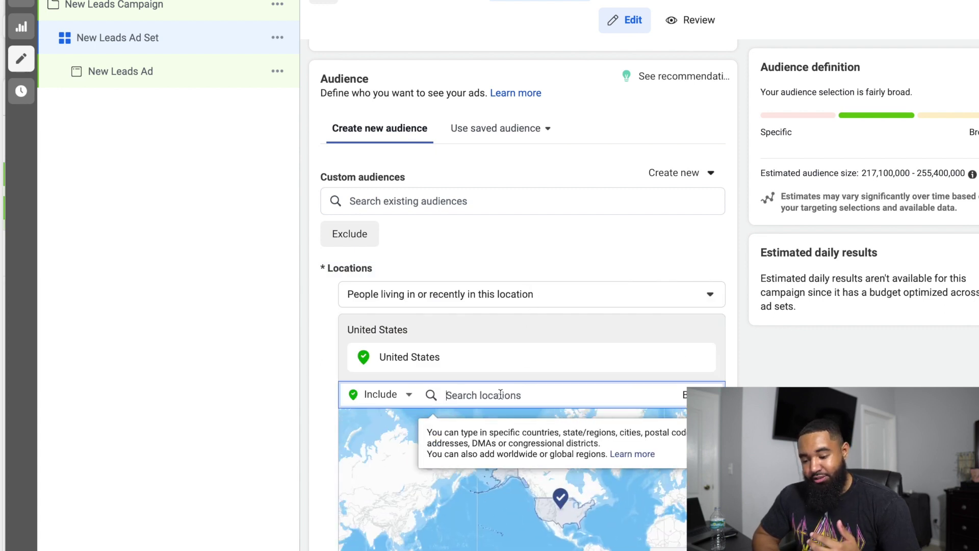
{"action": "type", "text": "united"}
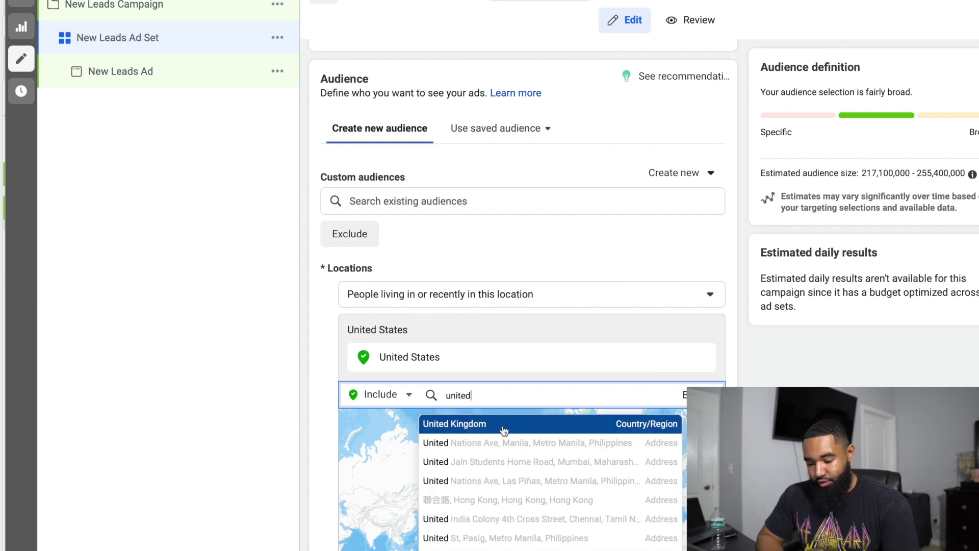
{"action": "left_click", "coordinate": [503, 430]}
{"action": "scroll", "coordinate": [631, 304], "scroll_direction": "down", "scroll_amount": 4}
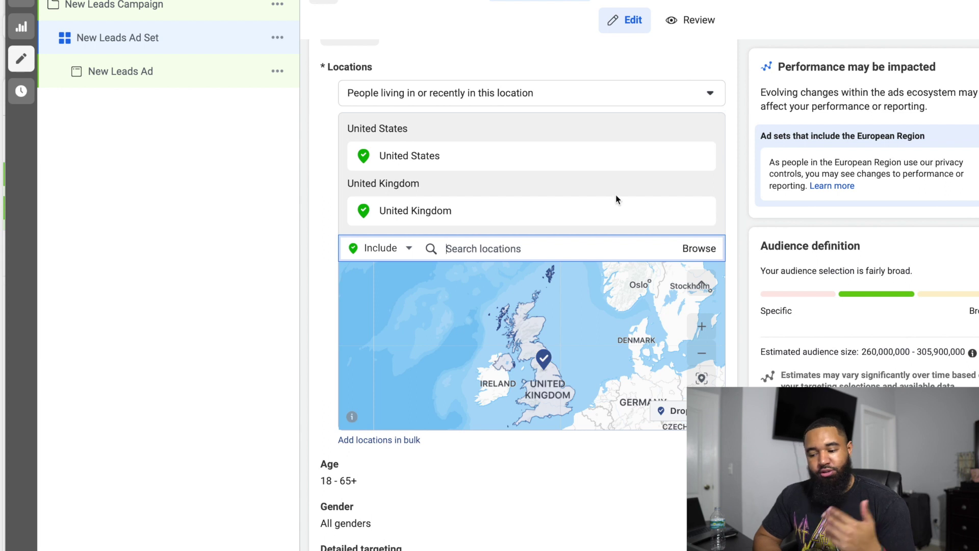
{"action": "scroll", "coordinate": [616, 240], "scroll_direction": "down", "scroll_amount": 5}
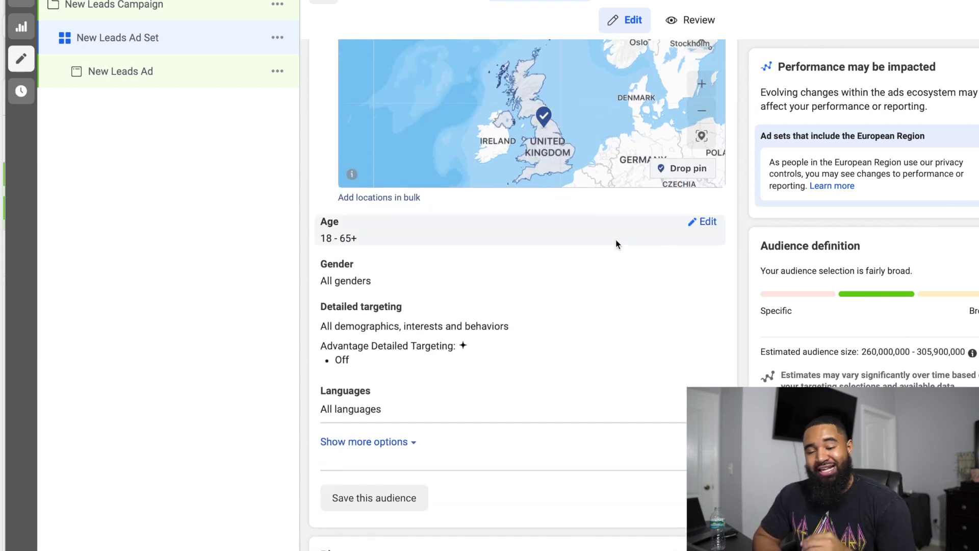
{"action": "scroll", "coordinate": [622, 262], "scroll_direction": "up", "scroll_amount": 7}
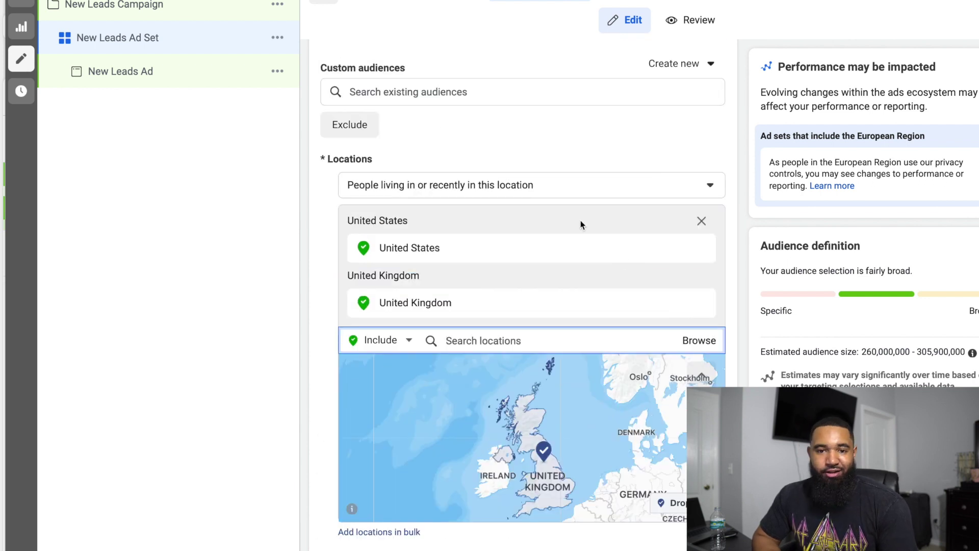
Open the audience's detailed targeting for editing and browse the Demographics categories
{"action": "scroll", "coordinate": [580, 220], "scroll_direction": "down", "scroll_amount": 8}
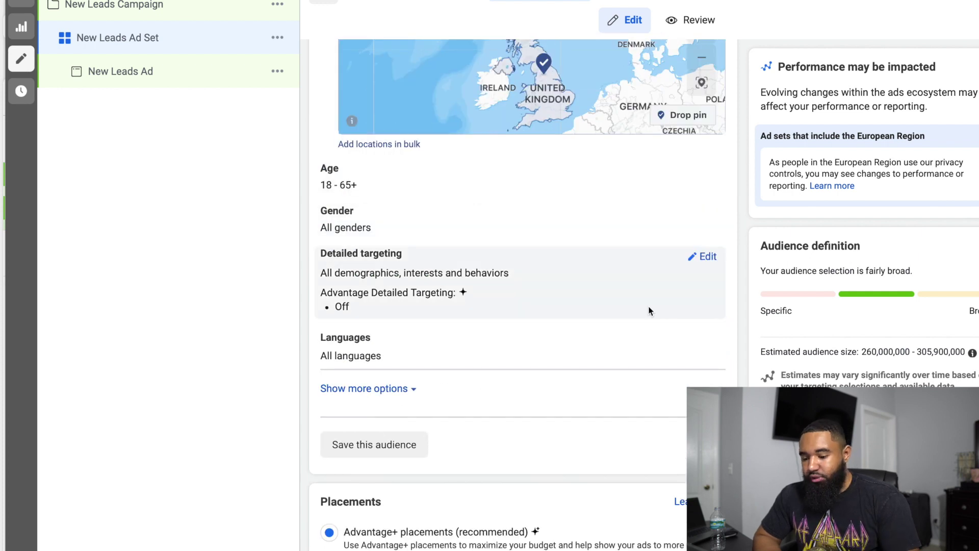
{"action": "scroll", "coordinate": [649, 308], "scroll_direction": "down", "scroll_amount": 1}
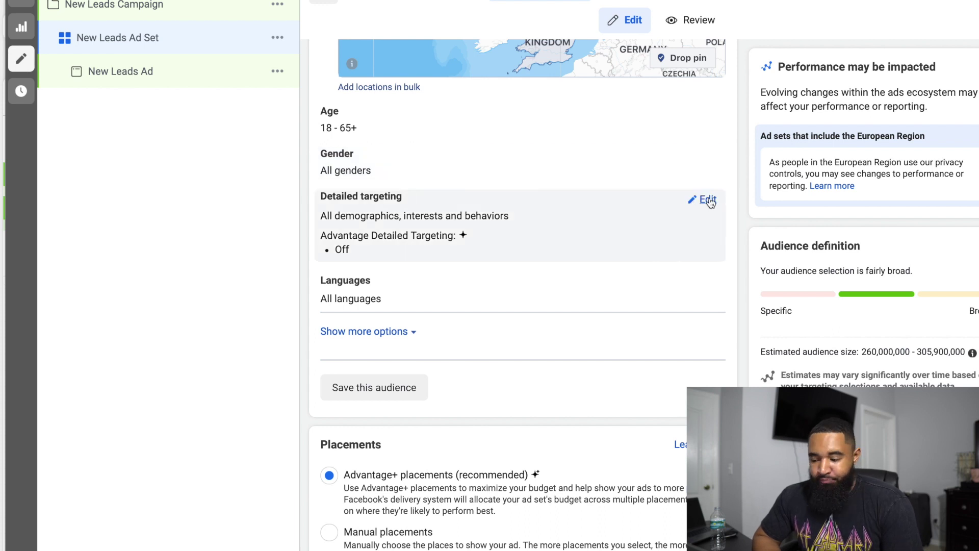
{"action": "left_click", "coordinate": [707, 200]}
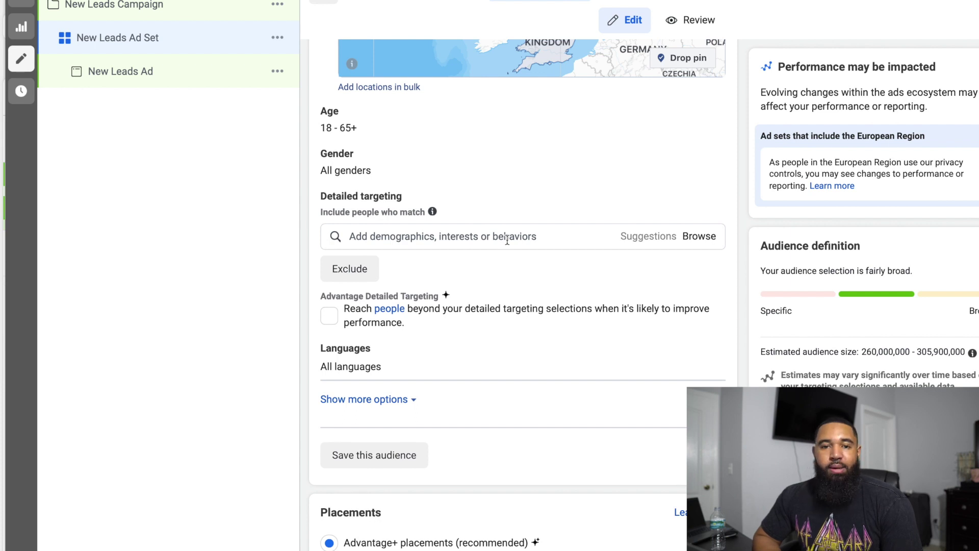
{"action": "left_click", "coordinate": [551, 239]}
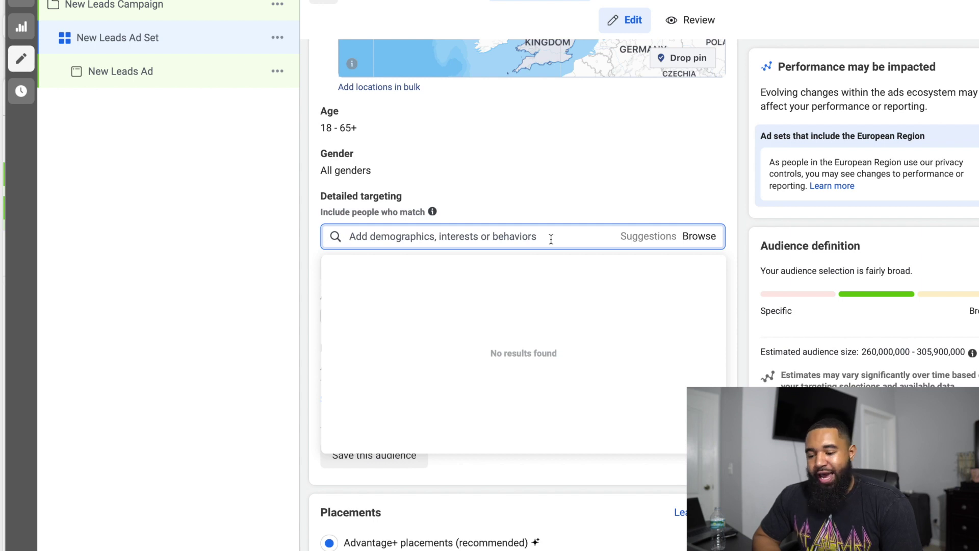
{"action": "left_click", "coordinate": [707, 237]}
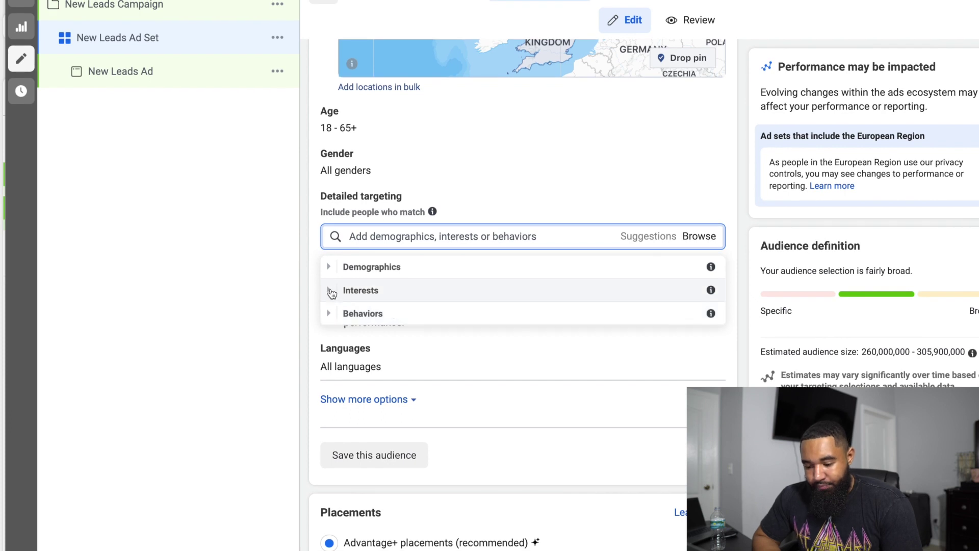
{"action": "left_click", "coordinate": [329, 266]}
{"action": "scroll", "coordinate": [424, 376], "scroll_direction": "down", "scroll_amount": 1}
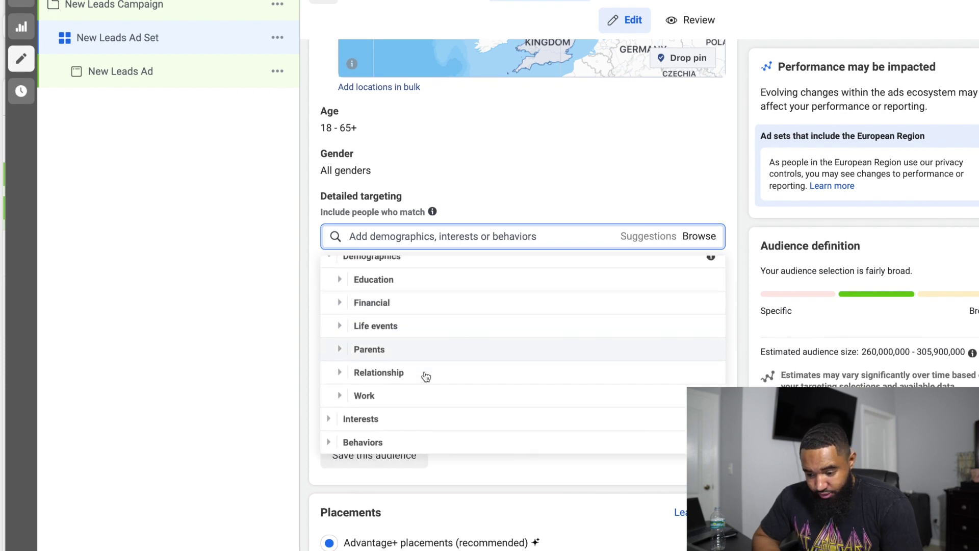
{"action": "scroll", "coordinate": [611, 295], "scroll_direction": "down", "scroll_amount": 2}
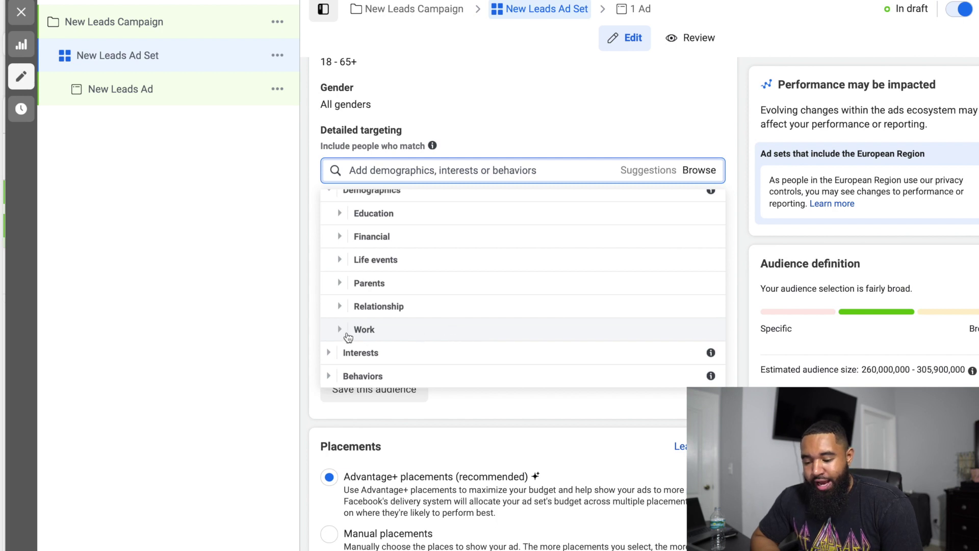
Examine the Industries options under the Work demographics, including the business-to-business employee sizes and business decision maker segments
{"action": "left_click", "coordinate": [349, 335]}
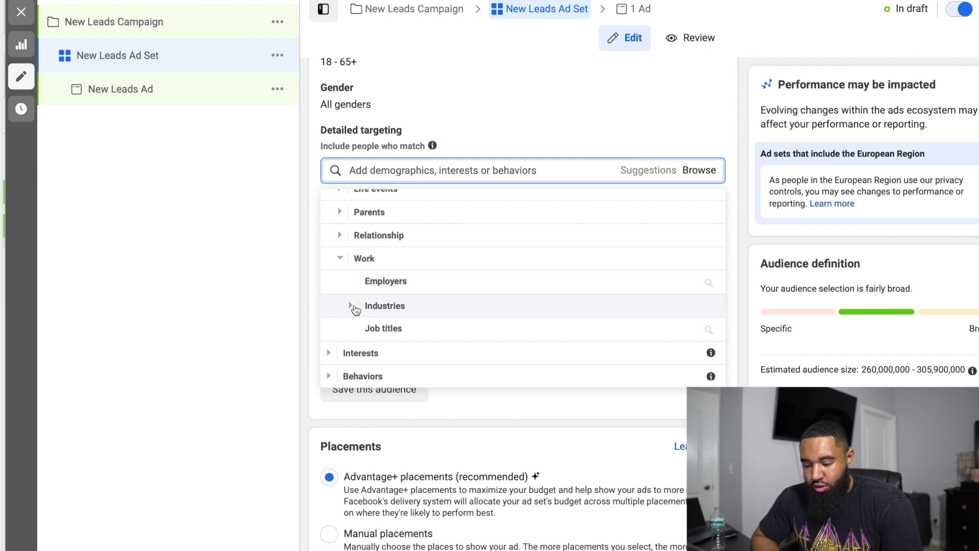
{"action": "left_click", "coordinate": [351, 306]}
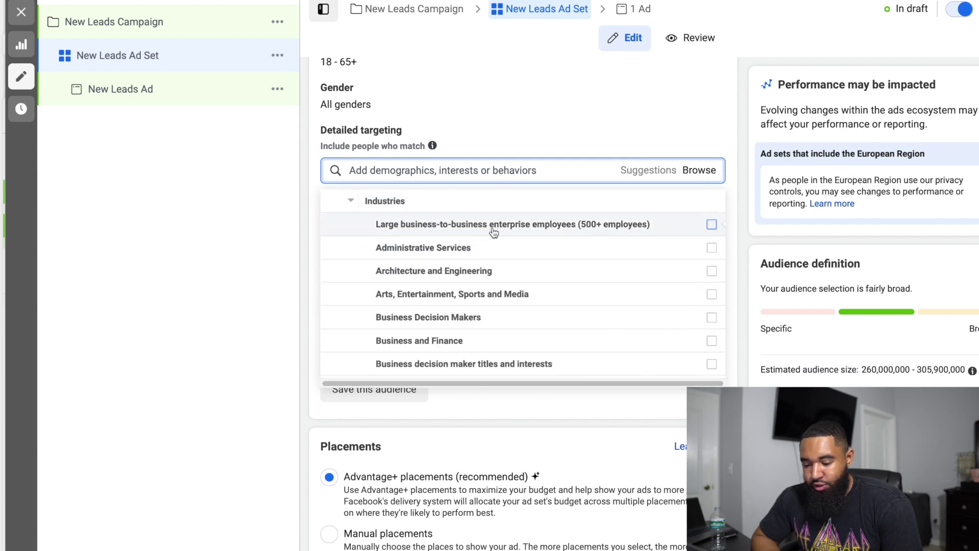
{"action": "mouse_move", "coordinate": [492, 227]}
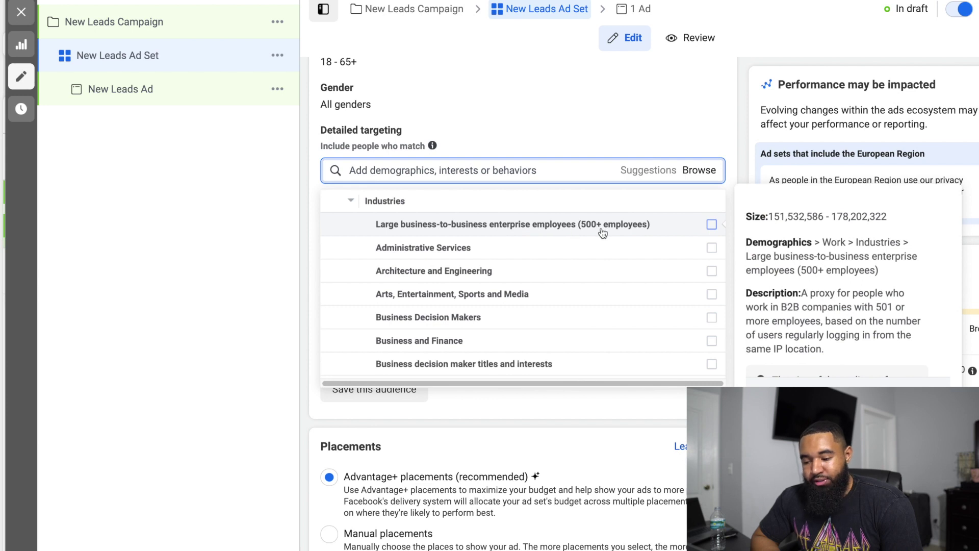
{"action": "scroll", "coordinate": [621, 234], "scroll_direction": "down", "scroll_amount": 1}
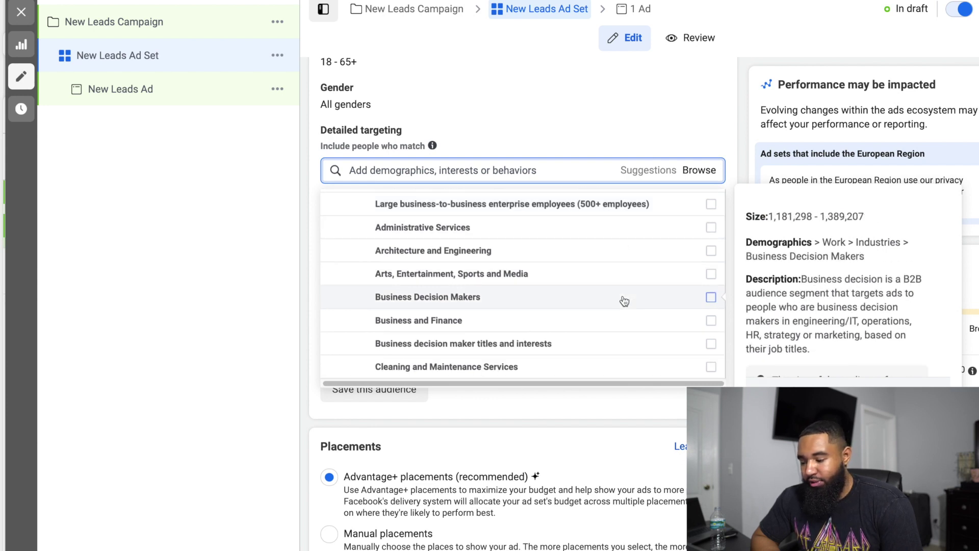
{"action": "scroll", "coordinate": [623, 301], "scroll_direction": "down", "scroll_amount": 2}
{"action": "scroll", "coordinate": [572, 330], "scroll_direction": "down", "scroll_amount": 6}
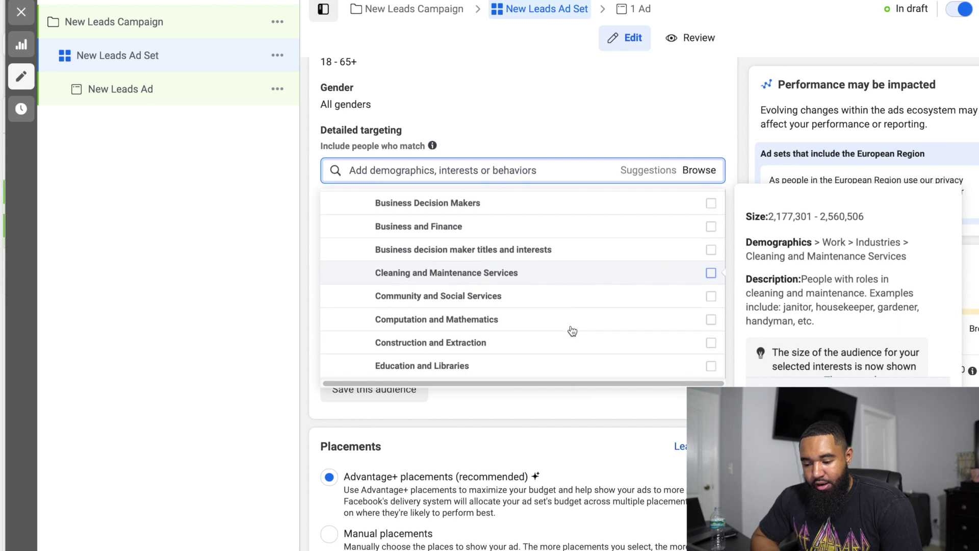
{"action": "scroll", "coordinate": [578, 334], "scroll_direction": "down", "scroll_amount": 8}
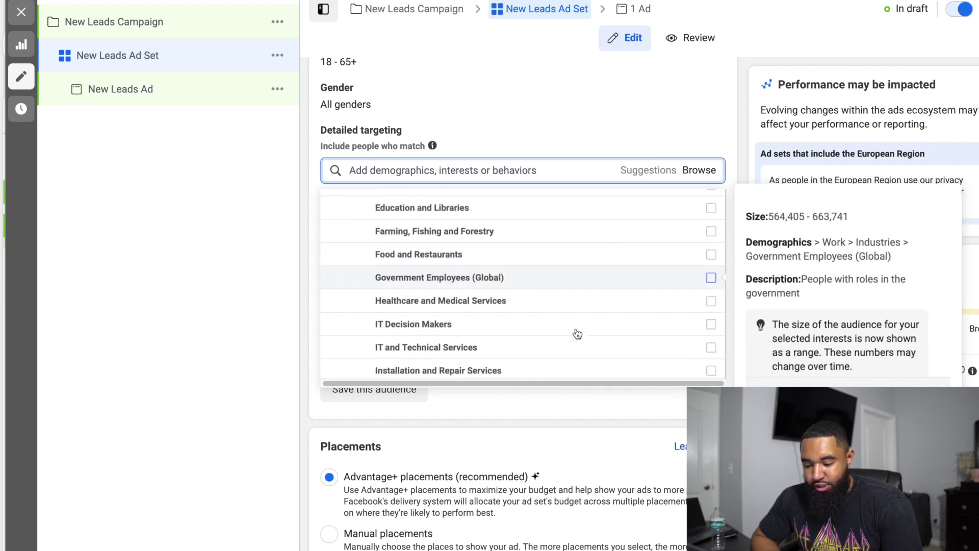
{"action": "scroll", "coordinate": [577, 334], "scroll_direction": "down", "scroll_amount": 2}
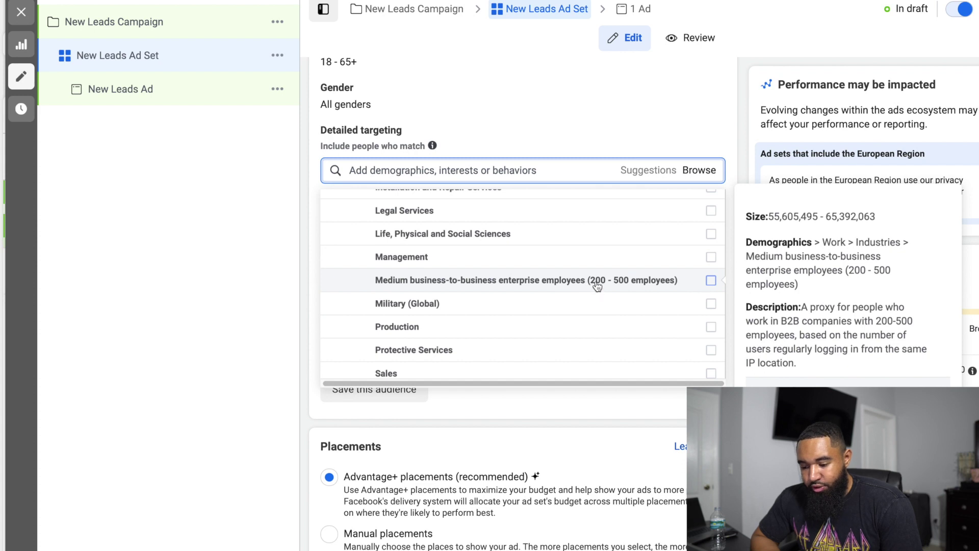
{"action": "scroll", "coordinate": [595, 286], "scroll_direction": "down", "scroll_amount": 3}
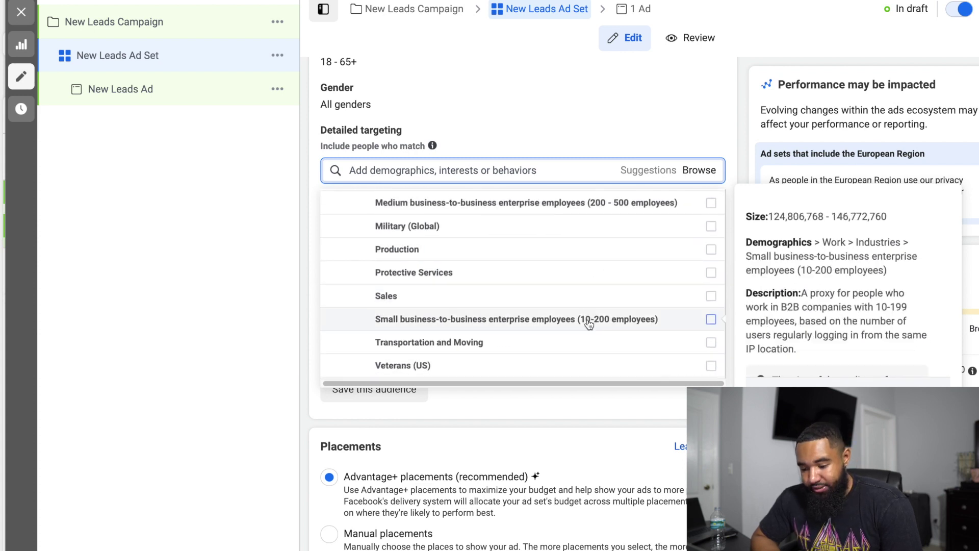
{"action": "scroll", "coordinate": [589, 324], "scroll_direction": "down", "scroll_amount": 1}
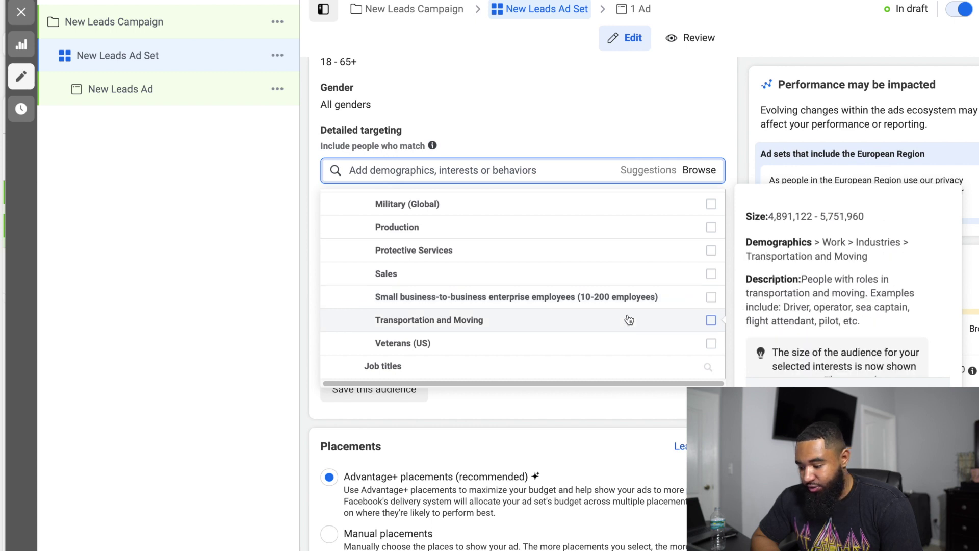
{"action": "scroll", "coordinate": [628, 319], "scroll_direction": "down", "scroll_amount": 2}
{"action": "scroll", "coordinate": [605, 248], "scroll_direction": "up", "scroll_amount": 15}
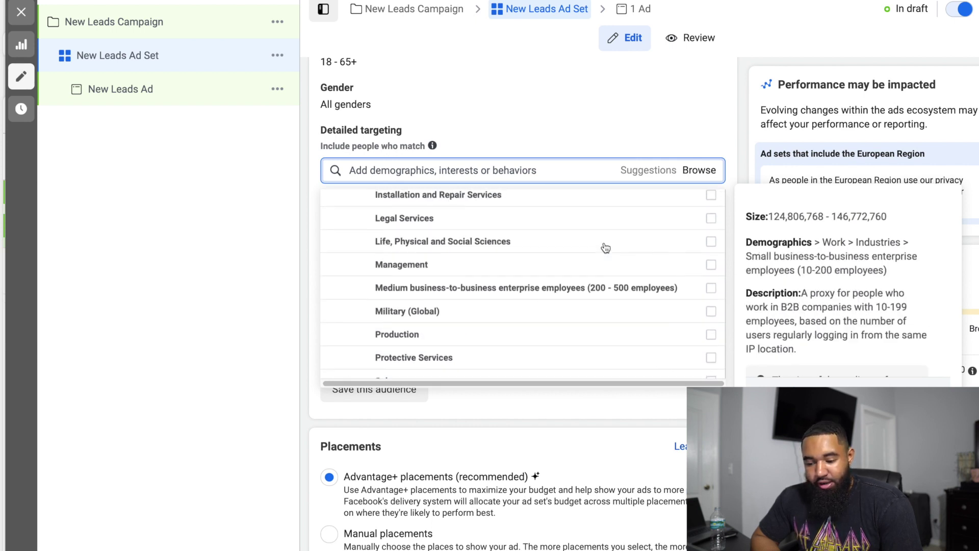
{"action": "scroll", "coordinate": [604, 248], "scroll_direction": "up", "scroll_amount": 5}
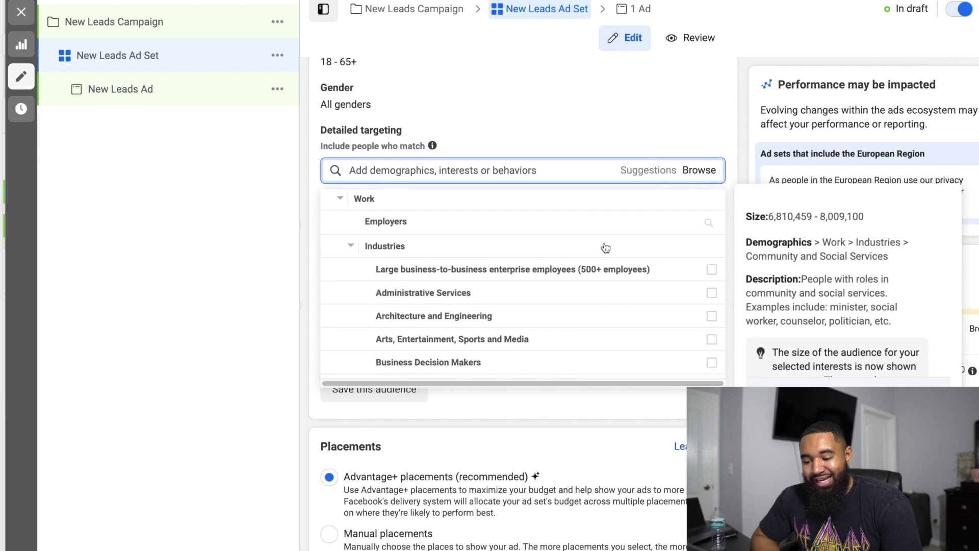
{"action": "scroll", "coordinate": [583, 327], "scroll_direction": "down", "scroll_amount": 2}
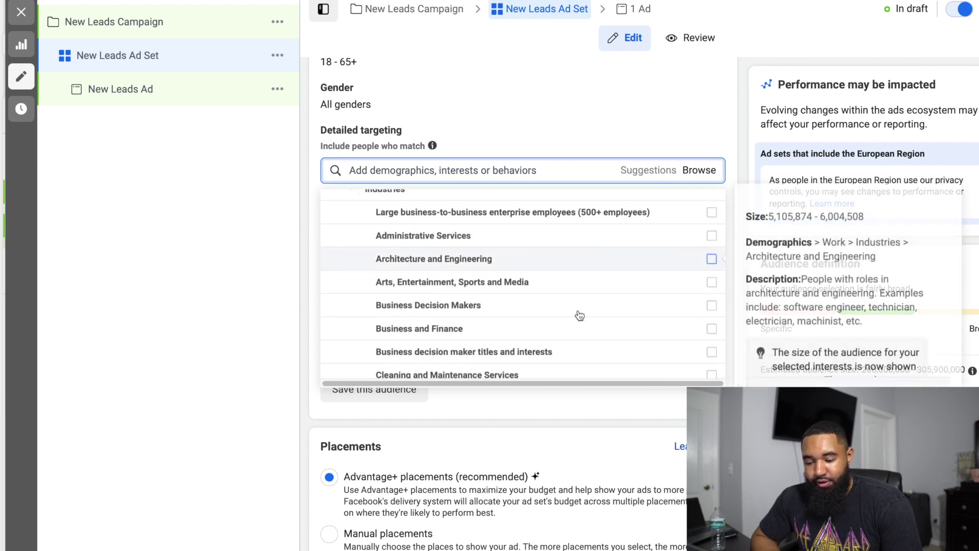
{"action": "scroll", "coordinate": [576, 331], "scroll_direction": "down", "scroll_amount": 3}
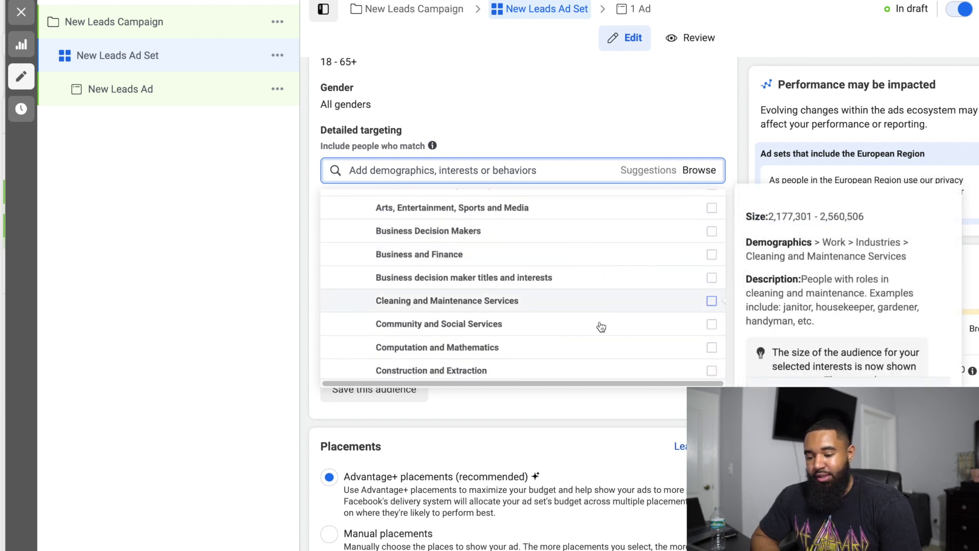
{"action": "scroll", "coordinate": [583, 286], "scroll_direction": "up", "scroll_amount": 2}
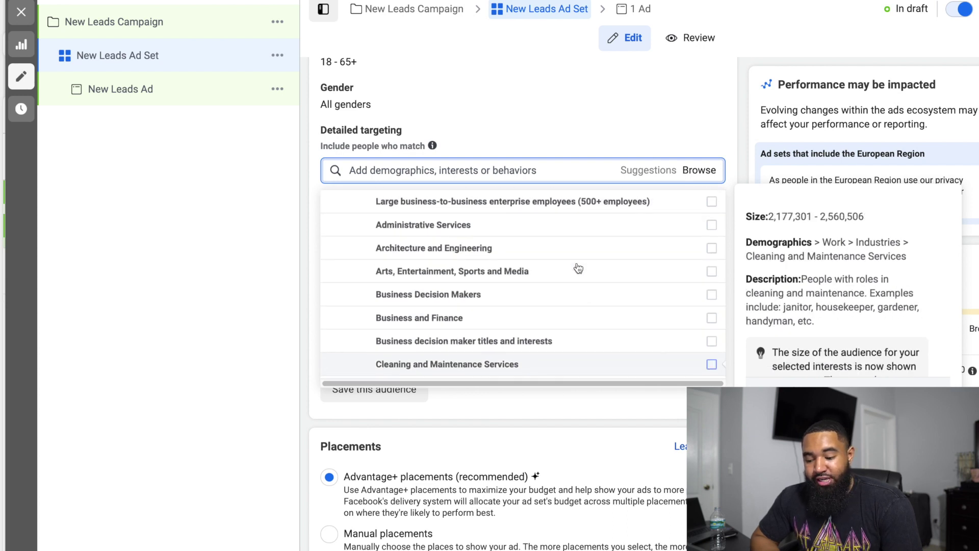
{"action": "scroll", "coordinate": [560, 307], "scroll_direction": "down", "scroll_amount": 2}
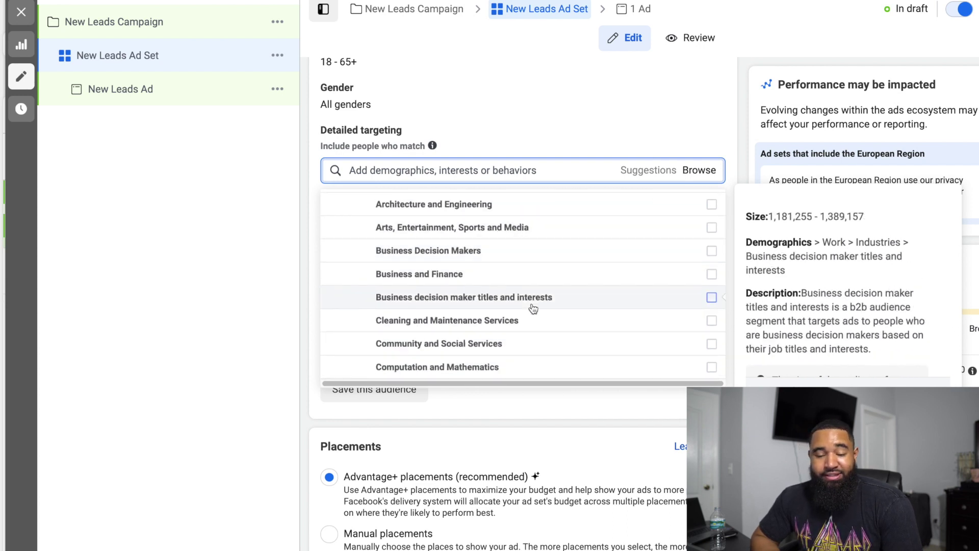
{"action": "scroll", "coordinate": [530, 308], "scroll_direction": "down", "scroll_amount": 10}
{"action": "scroll", "coordinate": [573, 279], "scroll_direction": "down", "scroll_amount": 3}
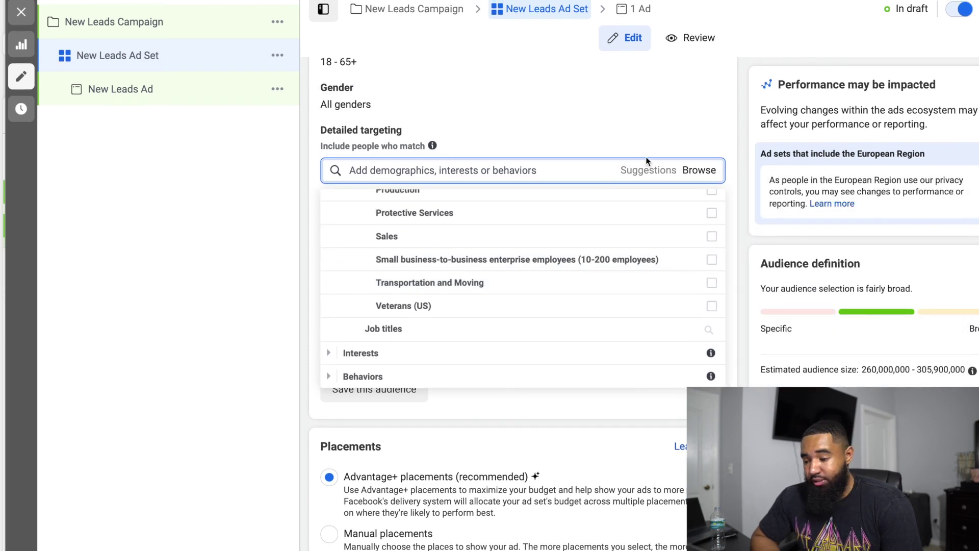
Close the detailed targeting categories without adding any demographic, interest or behavior to the audience
{"action": "scroll", "coordinate": [647, 158], "scroll_direction": "down", "scroll_amount": 1}
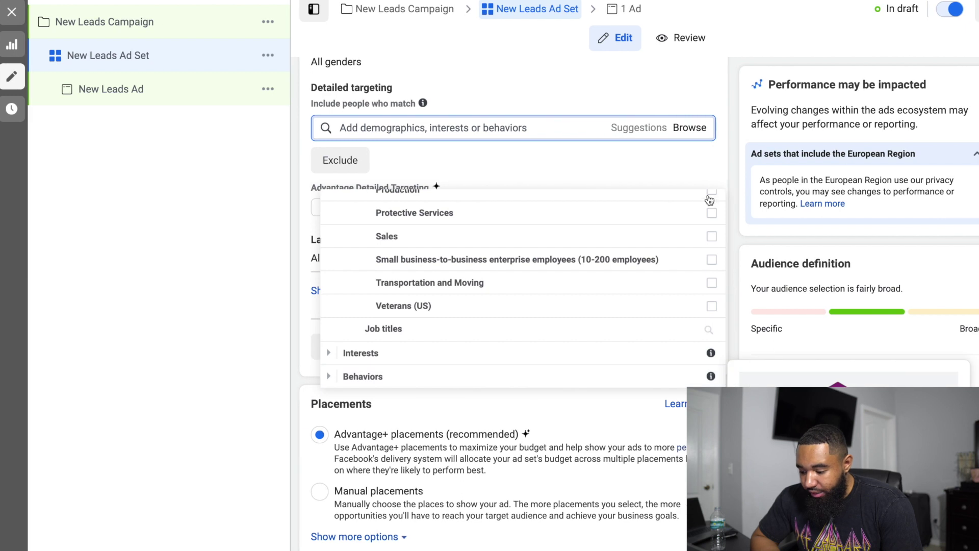
{"action": "left_click", "coordinate": [711, 161]}
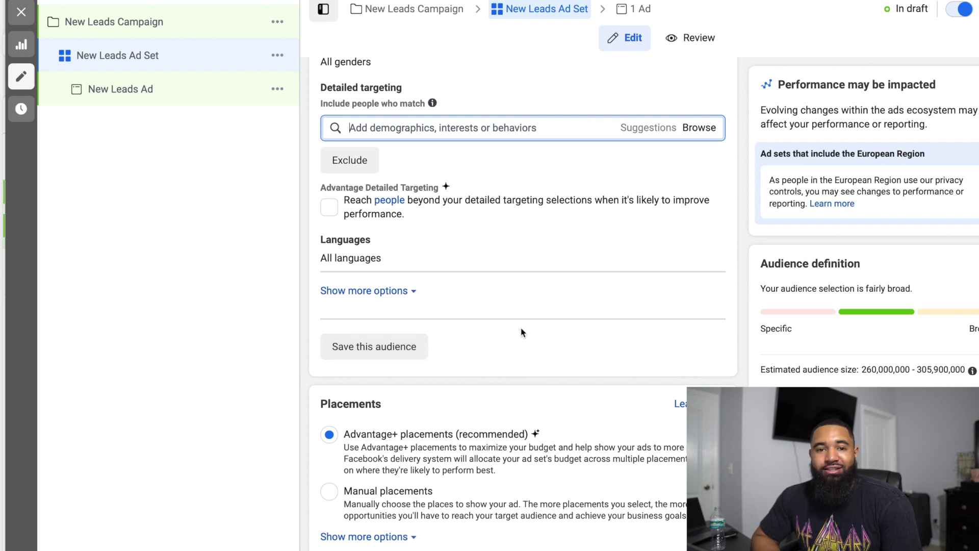
{"action": "scroll", "coordinate": [586, 316], "scroll_direction": "up", "scroll_amount": 1}
{"action": "scroll", "coordinate": [587, 278], "scroll_direction": "down", "scroll_amount": 1}
{"action": "scroll", "coordinate": [592, 253], "scroll_direction": "up", "scroll_amount": 1}
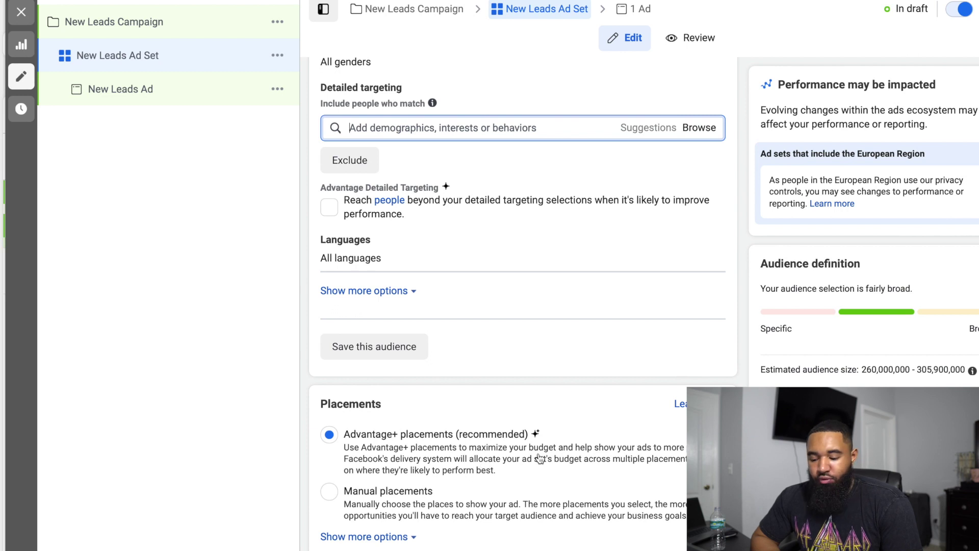
Switch the ad set's placements from Advantage+ placements to Manual placements
{"action": "left_click", "coordinate": [336, 480]}
{"action": "left_click", "coordinate": [418, 483]}
{"action": "scroll", "coordinate": [566, 448], "scroll_direction": "down", "scroll_amount": 8}
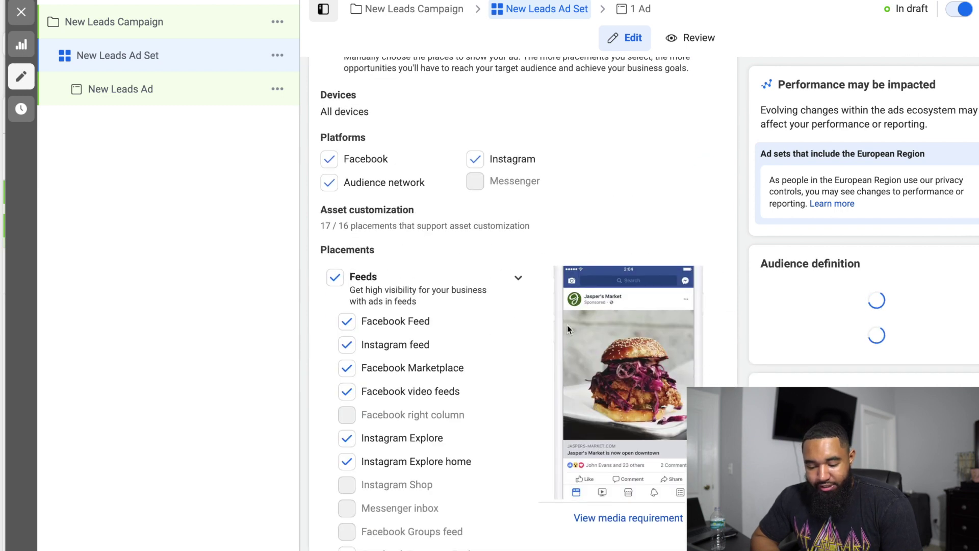
Examine the manual placement options from Feeds and Stories and Reels through Search, In-article and Apps and sites
{"action": "scroll", "coordinate": [625, 190], "scroll_direction": "down", "scroll_amount": 1}
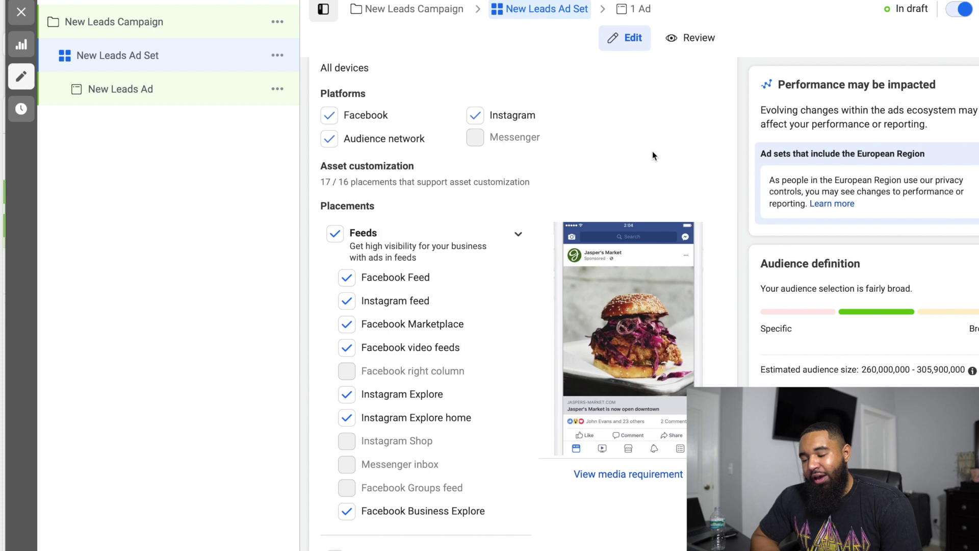
{"action": "scroll", "coordinate": [653, 151], "scroll_direction": "down", "scroll_amount": 5}
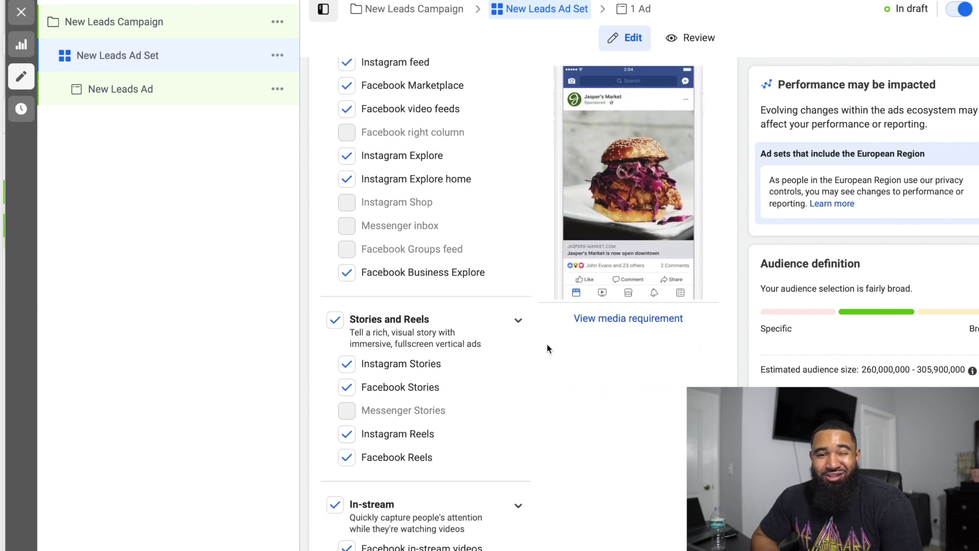
{"action": "scroll", "coordinate": [541, 324], "scroll_direction": "up", "scroll_amount": 2}
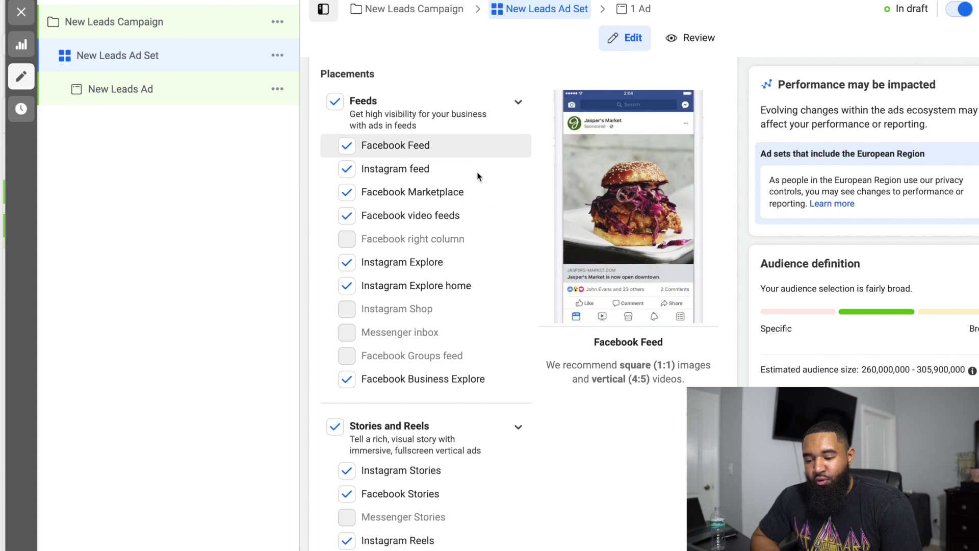
{"action": "scroll", "coordinate": [508, 381], "scroll_direction": "down", "scroll_amount": 3}
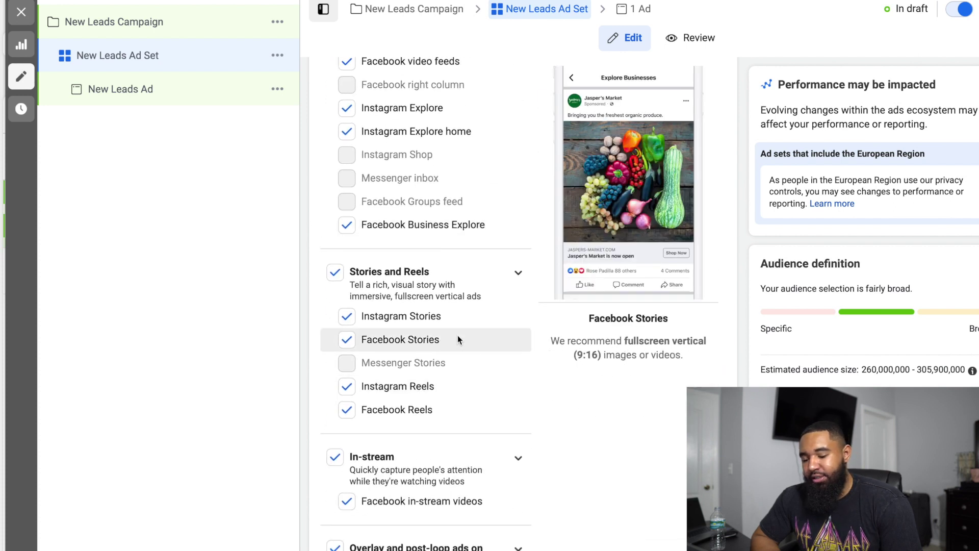
{"action": "scroll", "coordinate": [463, 332], "scroll_direction": "down", "scroll_amount": 4}
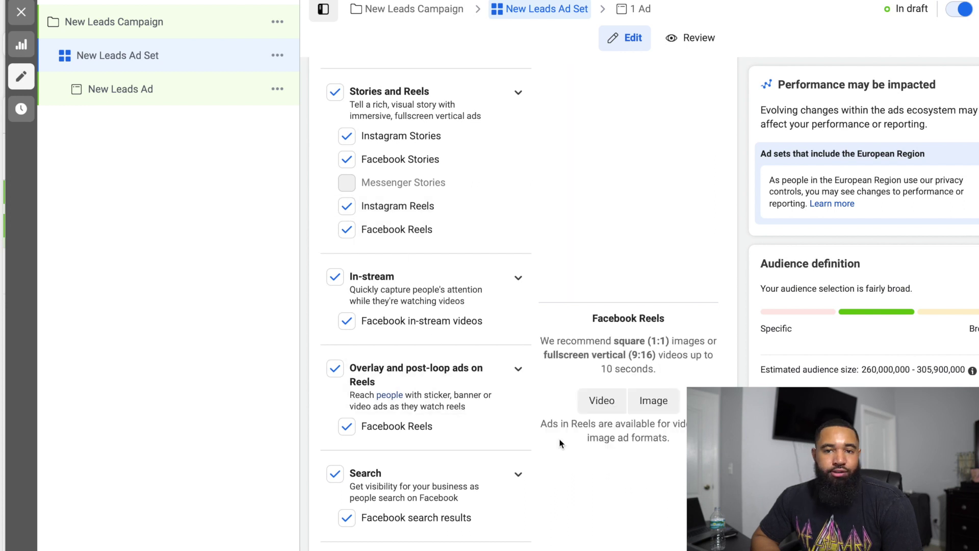
{"action": "scroll", "coordinate": [467, 408], "scroll_direction": "down", "scroll_amount": 6}
{"action": "scroll", "coordinate": [495, 390], "scroll_direction": "down", "scroll_amount": 1}
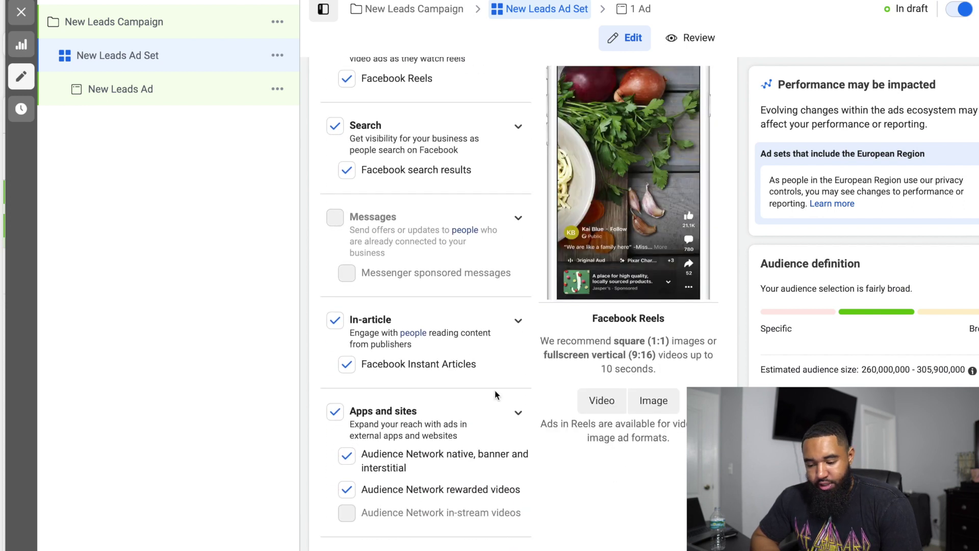
{"action": "scroll", "coordinate": [388, 397], "scroll_direction": "down", "scroll_amount": 1}
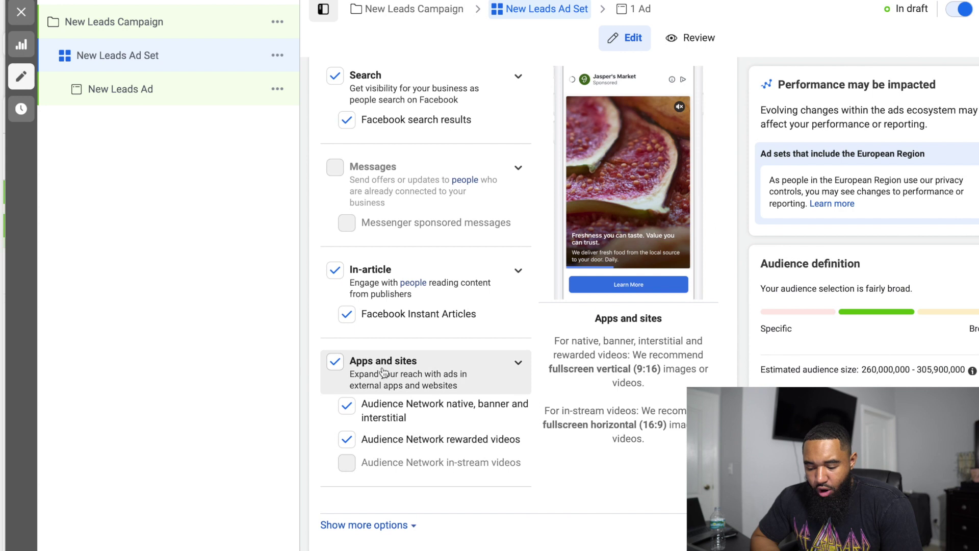
Review the selected feed placements again, along with the devices and platforms chosen under Manual placements
{"action": "scroll", "coordinate": [387, 382], "scroll_direction": "up", "scroll_amount": 15}
{"action": "scroll", "coordinate": [470, 363], "scroll_direction": "up", "scroll_amount": 2}
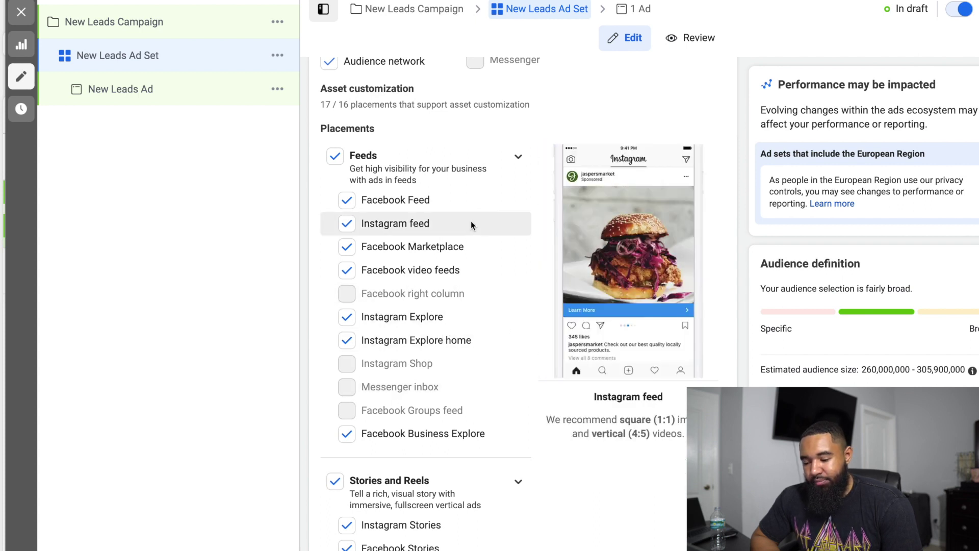
{"action": "scroll", "coordinate": [470, 221], "scroll_direction": "up", "scroll_amount": 1}
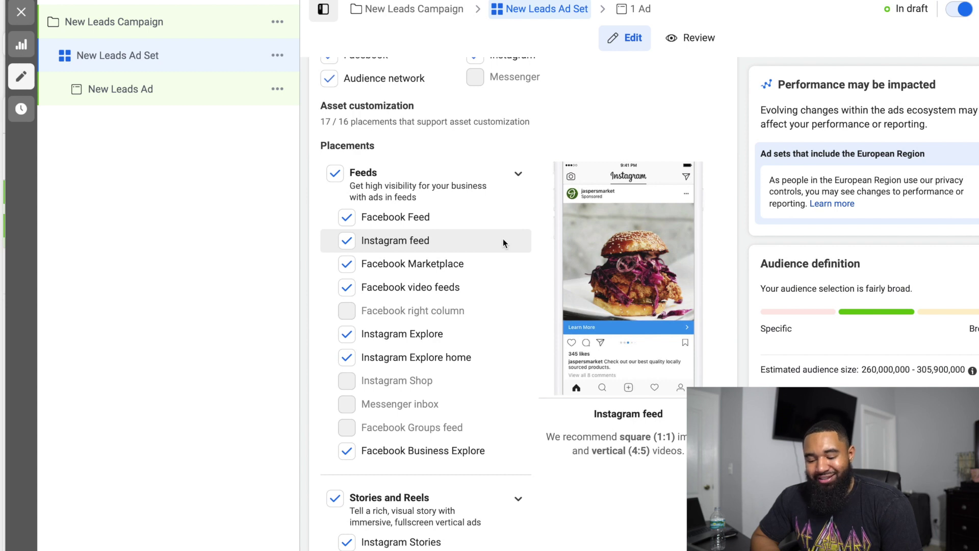
{"action": "scroll", "coordinate": [503, 239], "scroll_direction": "down", "scroll_amount": 4}
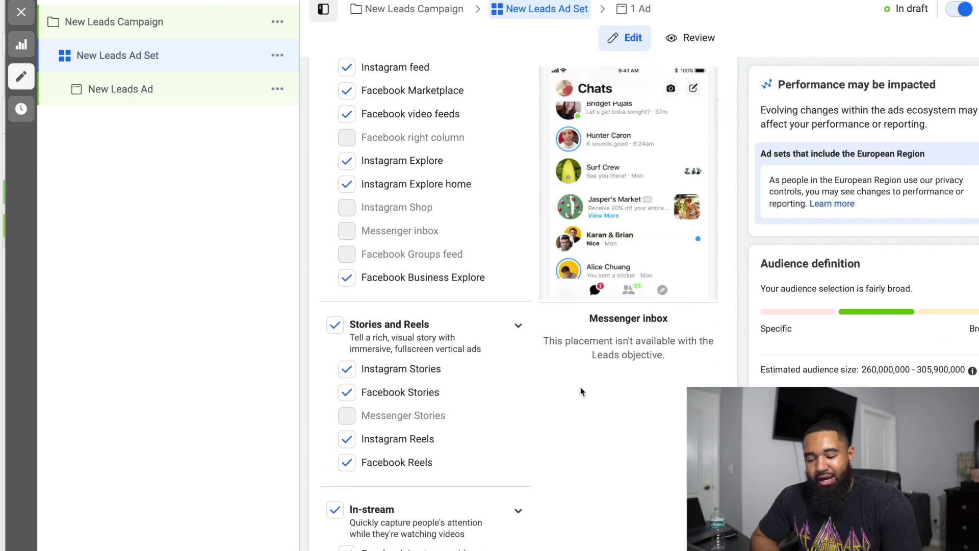
{"action": "scroll", "coordinate": [582, 392], "scroll_direction": "down", "scroll_amount": 14}
{"action": "scroll", "coordinate": [581, 392], "scroll_direction": "up", "scroll_amount": 13}
{"action": "scroll", "coordinate": [580, 391], "scroll_direction": "up", "scroll_amount": 20}
{"action": "scroll", "coordinate": [430, 364], "scroll_direction": "down", "scroll_amount": 10}
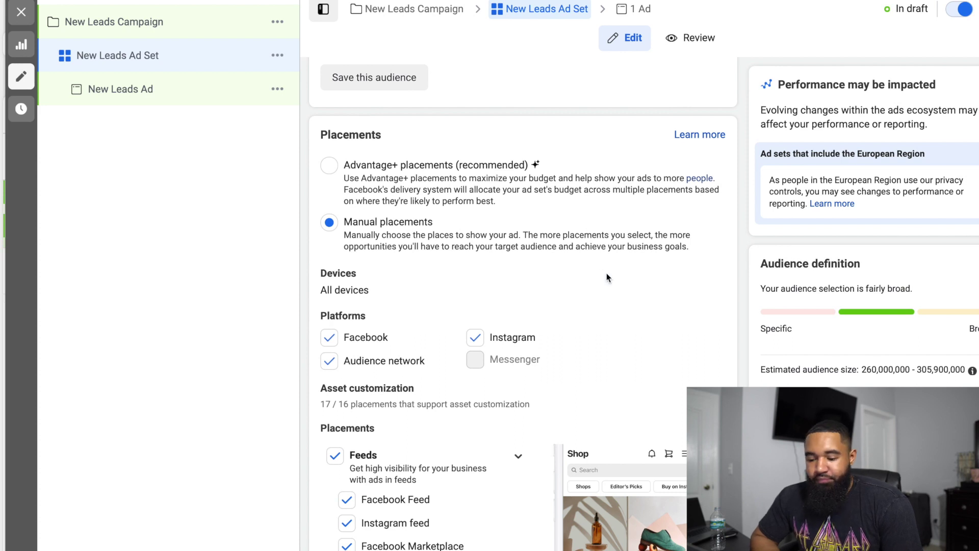
{"action": "scroll", "coordinate": [647, 283], "scroll_direction": "down", "scroll_amount": 1}
{"action": "scroll", "coordinate": [654, 287], "scroll_direction": "down", "scroll_amount": 1}
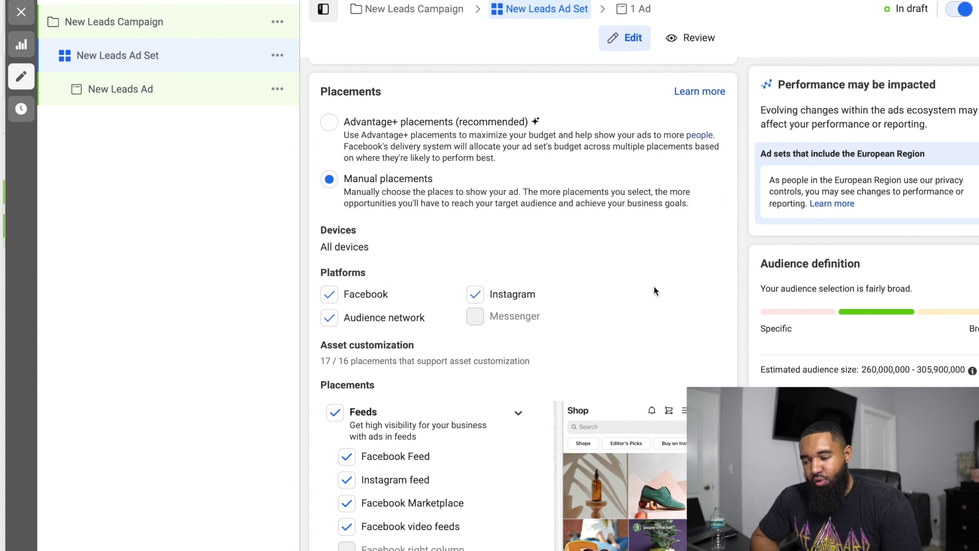
Continue to the New Leads Ad and choose the available Instagram account in place of Use selected Page
{"action": "scroll", "coordinate": [653, 286], "scroll_direction": "down", "scroll_amount": 12}
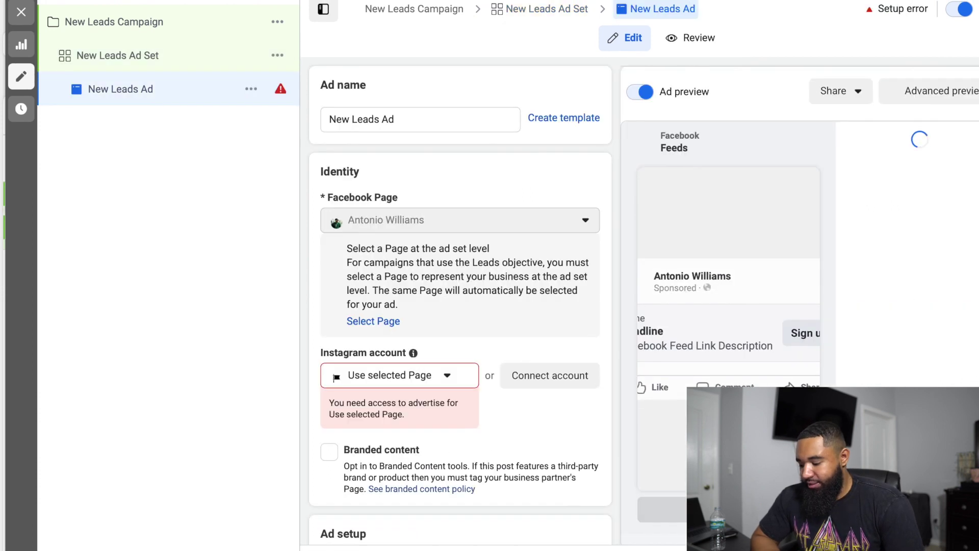
{"action": "scroll", "coordinate": [521, 190], "scroll_direction": "down", "scroll_amount": 1}
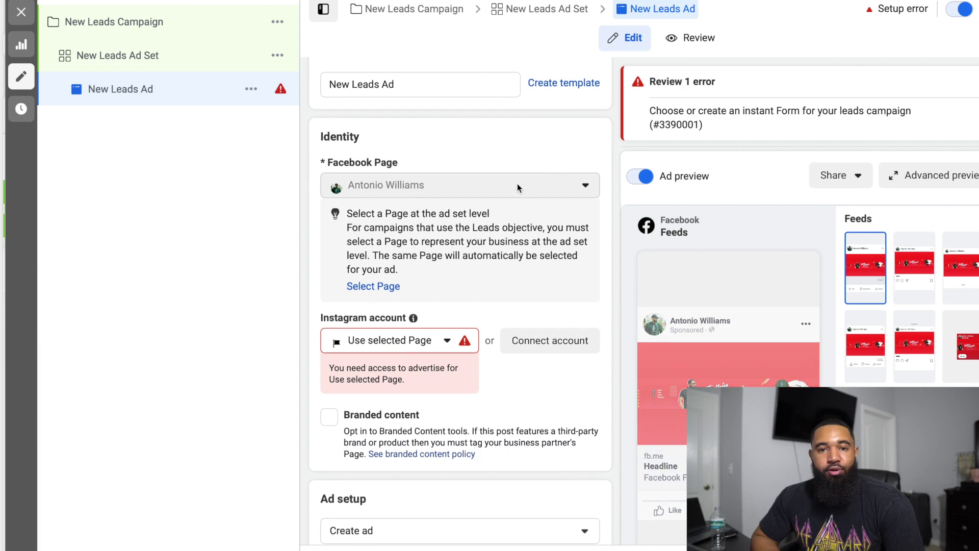
{"action": "scroll", "coordinate": [513, 185], "scroll_direction": "down", "scroll_amount": 1}
{"action": "scroll", "coordinate": [513, 172], "scroll_direction": "down", "scroll_amount": 4}
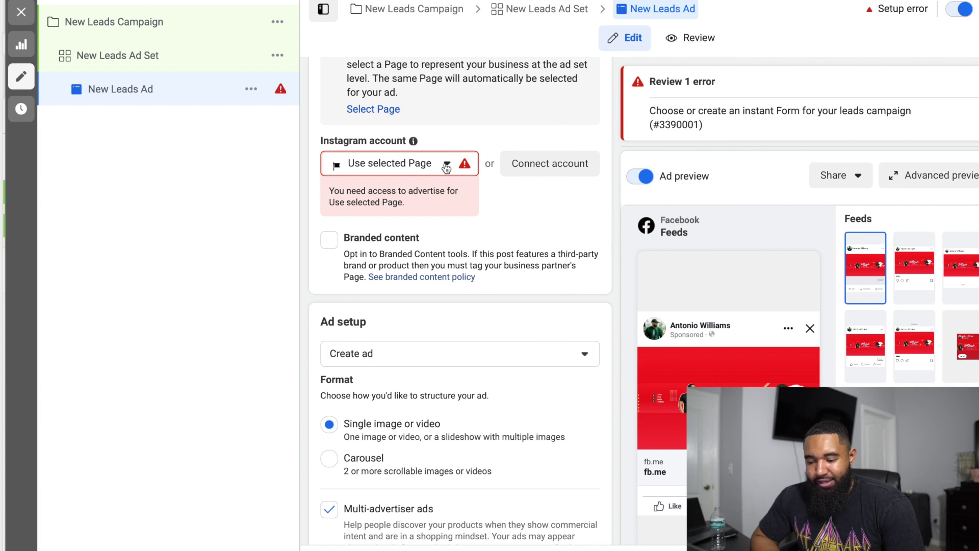
{"action": "left_click", "coordinate": [446, 167]}
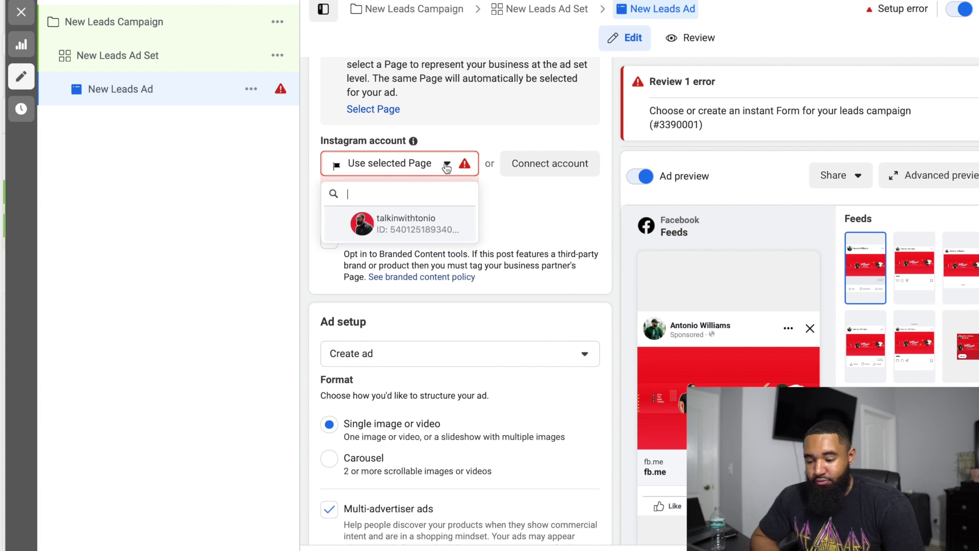
{"action": "left_click", "coordinate": [416, 227]}
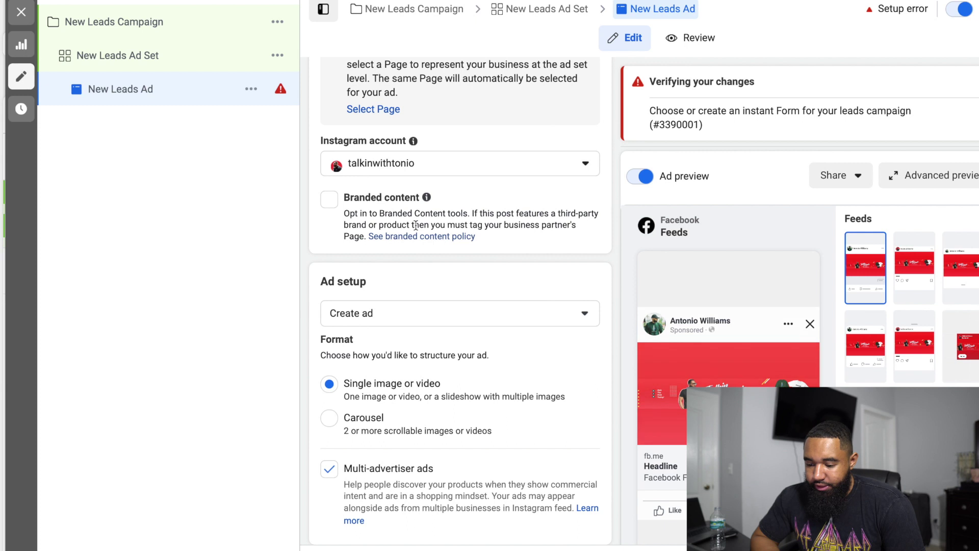
Turn off Multi-advertiser ads in the ad setup, keeping the Single image or video format
{"action": "scroll", "coordinate": [518, 316], "scroll_direction": "down", "scroll_amount": 5}
{"action": "scroll", "coordinate": [528, 283], "scroll_direction": "down", "scroll_amount": 5}
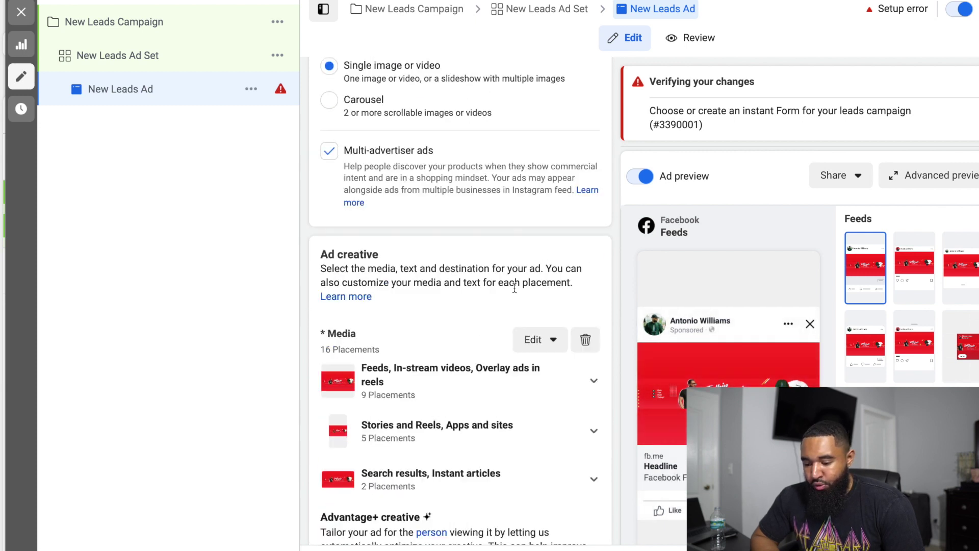
{"action": "scroll", "coordinate": [489, 248], "scroll_direction": "up", "scroll_amount": 8}
{"action": "scroll", "coordinate": [490, 247], "scroll_direction": "down", "scroll_amount": 1}
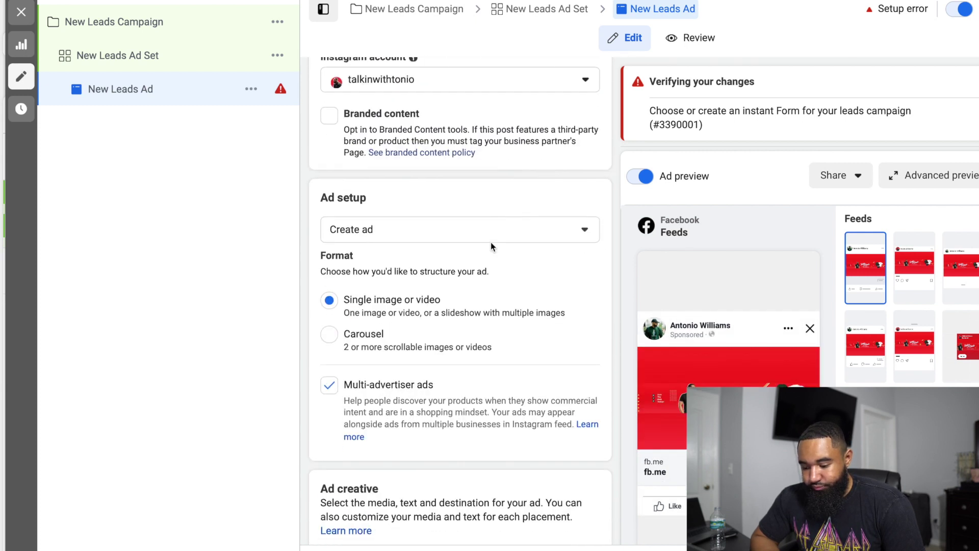
{"action": "scroll", "coordinate": [440, 254], "scroll_direction": "down", "scroll_amount": 1}
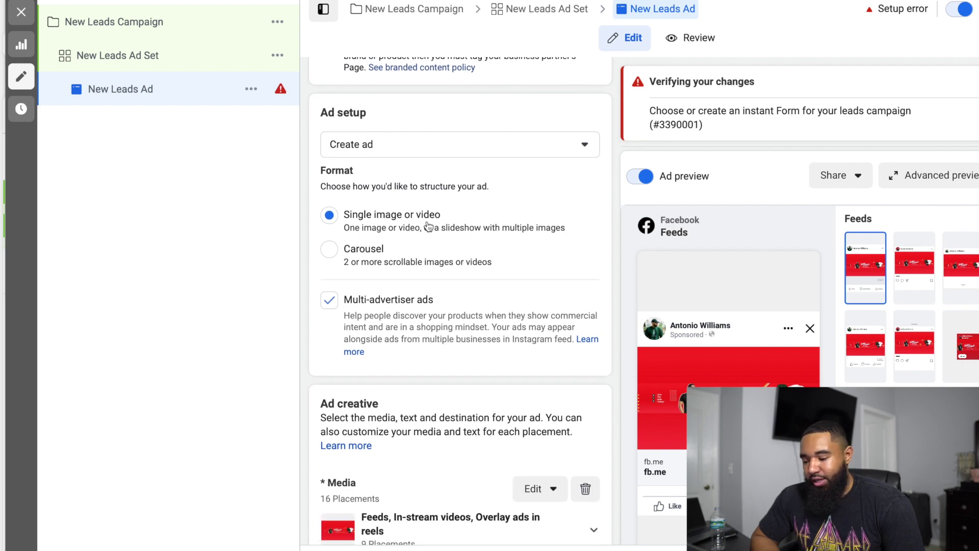
{"action": "left_click", "coordinate": [329, 306]}
{"action": "scroll", "coordinate": [509, 258], "scroll_direction": "up", "scroll_amount": 1}
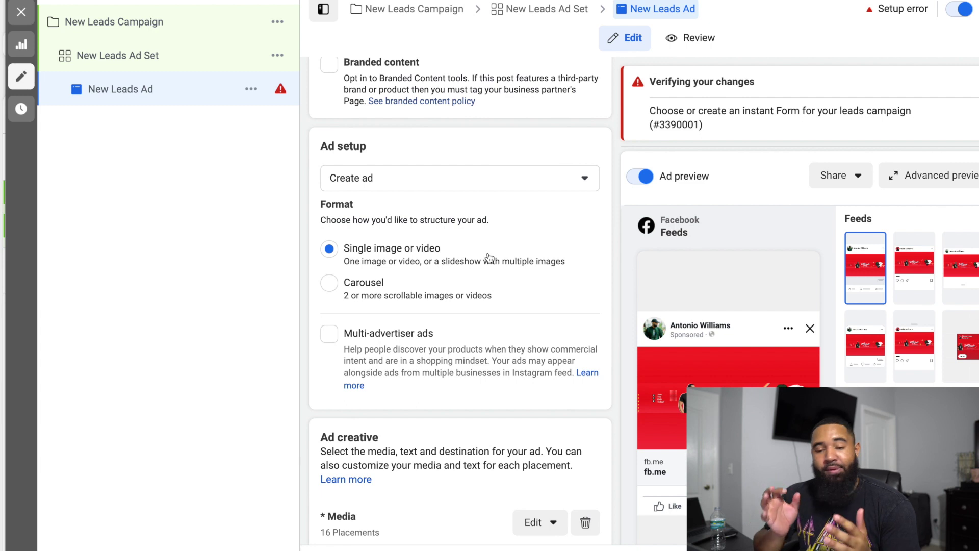
Look over the ad creative's media and open the Primary text, Headline and Description fields without entering text
{"action": "scroll", "coordinate": [489, 257], "scroll_direction": "down", "scroll_amount": 6}
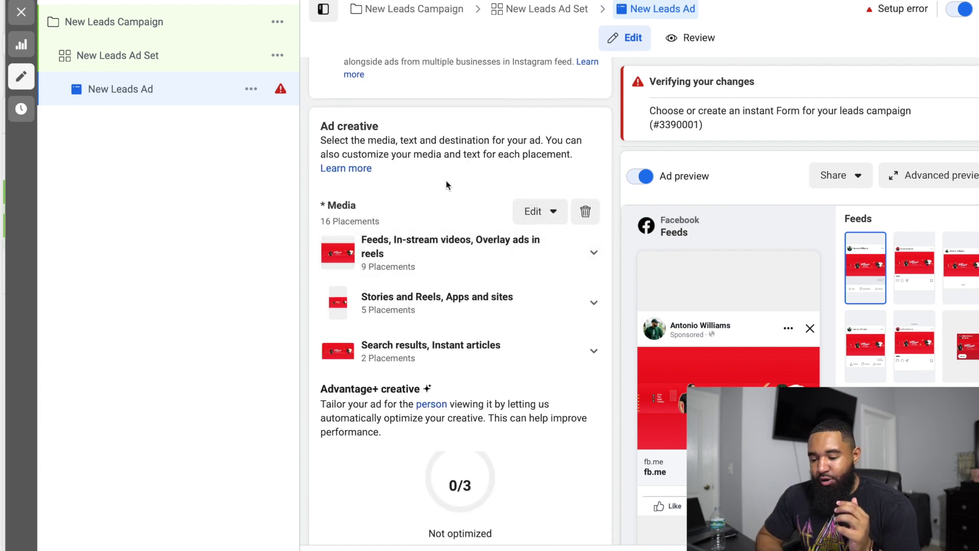
{"action": "scroll", "coordinate": [518, 275], "scroll_direction": "down", "scroll_amount": 7}
{"action": "scroll", "coordinate": [520, 276], "scroll_direction": "down", "scroll_amount": 3}
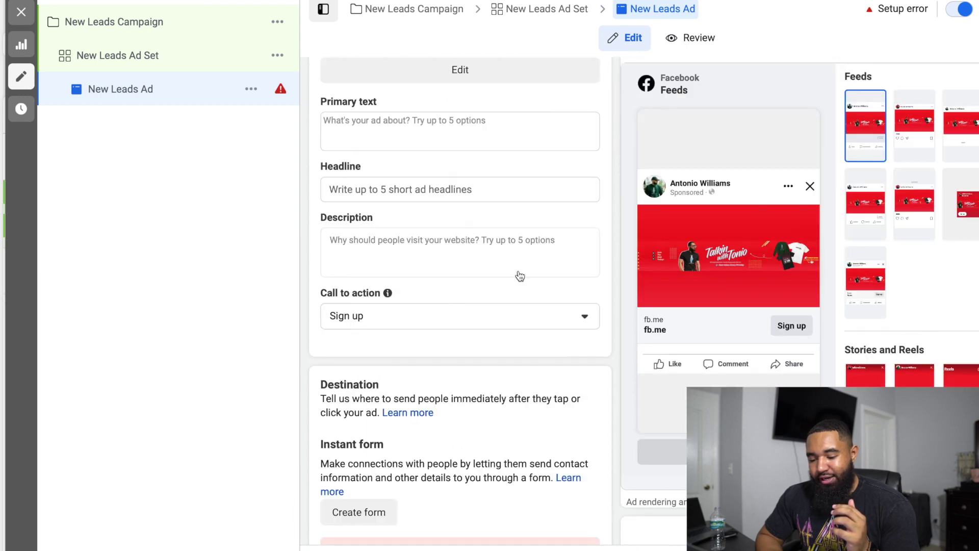
{"action": "scroll", "coordinate": [515, 214], "scroll_direction": "up", "scroll_amount": 2}
{"action": "left_click", "coordinate": [470, 192]}
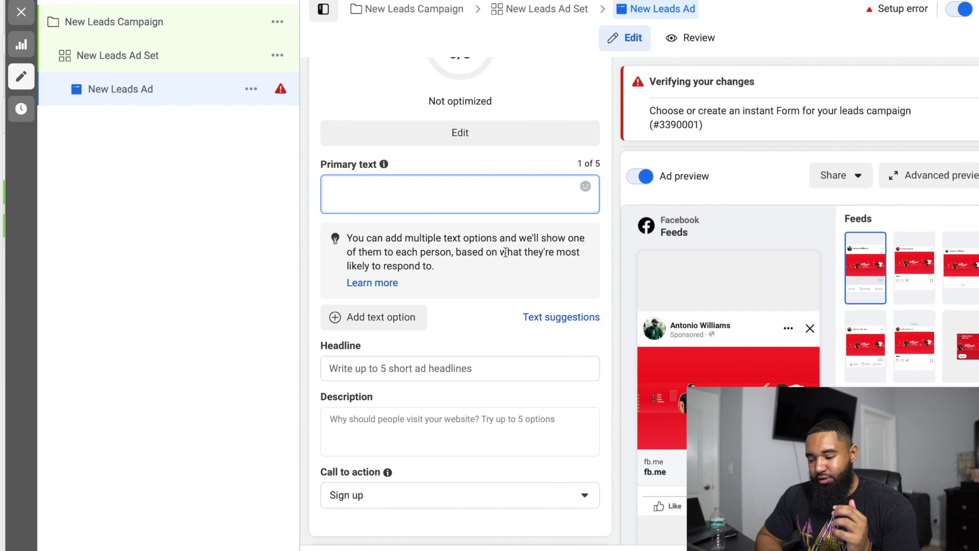
{"action": "scroll", "coordinate": [460, 286], "scroll_direction": "down", "scroll_amount": 1}
{"action": "left_click", "coordinate": [459, 312]}
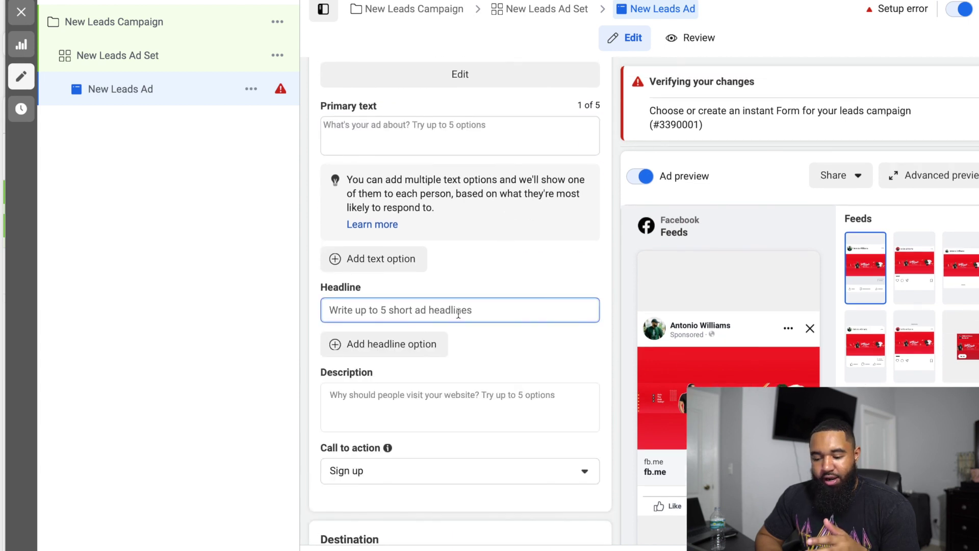
{"action": "scroll", "coordinate": [503, 312], "scroll_direction": "down", "scroll_amount": 1}
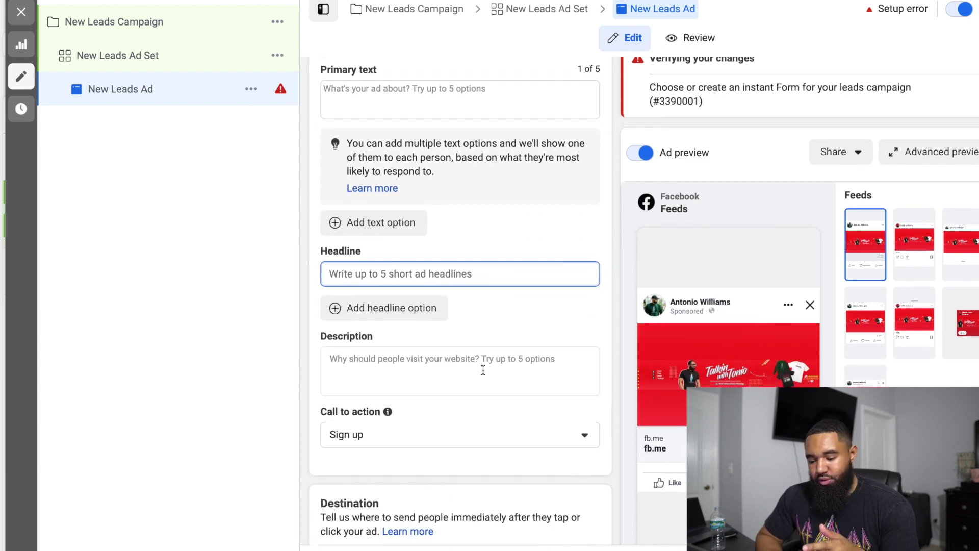
{"action": "left_click", "coordinate": [483, 369]}
Review the call to action choices for the ad and set it to Learn more
{"action": "scroll", "coordinate": [481, 367], "scroll_direction": "down", "scroll_amount": 5}
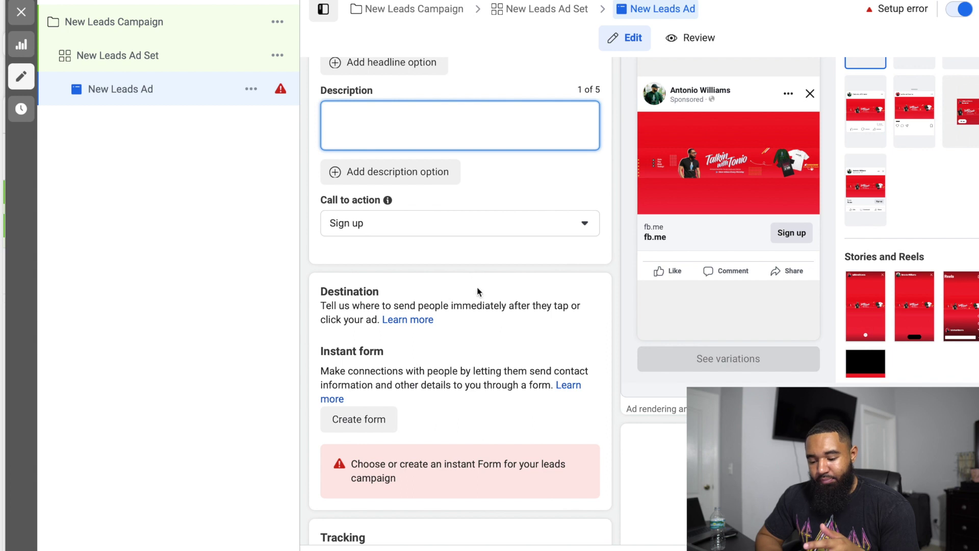
{"action": "scroll", "coordinate": [479, 291], "scroll_direction": "down", "scroll_amount": 1}
{"action": "scroll", "coordinate": [490, 209], "scroll_direction": "up", "scroll_amount": 1}
{"action": "left_click", "coordinate": [584, 246]}
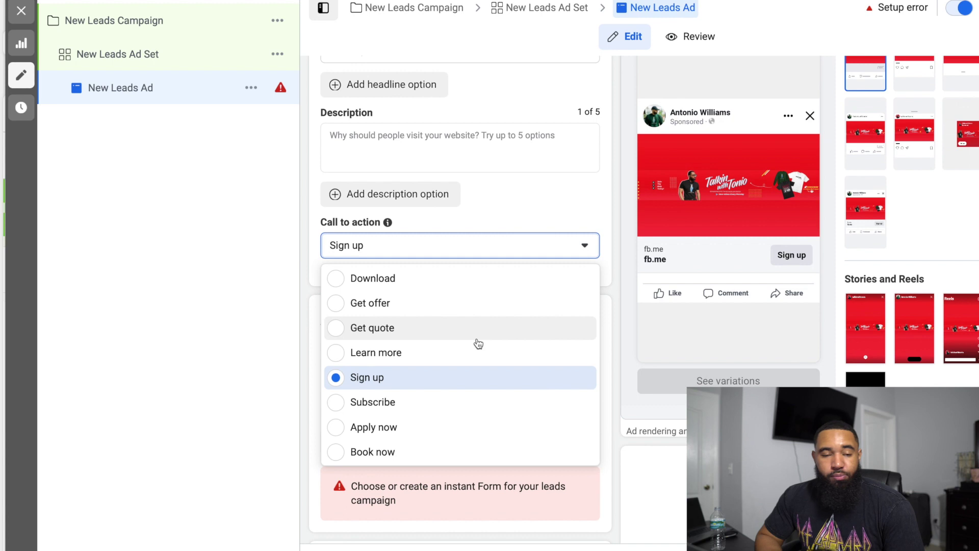
{"action": "left_click", "coordinate": [541, 204]}
{"action": "left_click", "coordinate": [558, 254]}
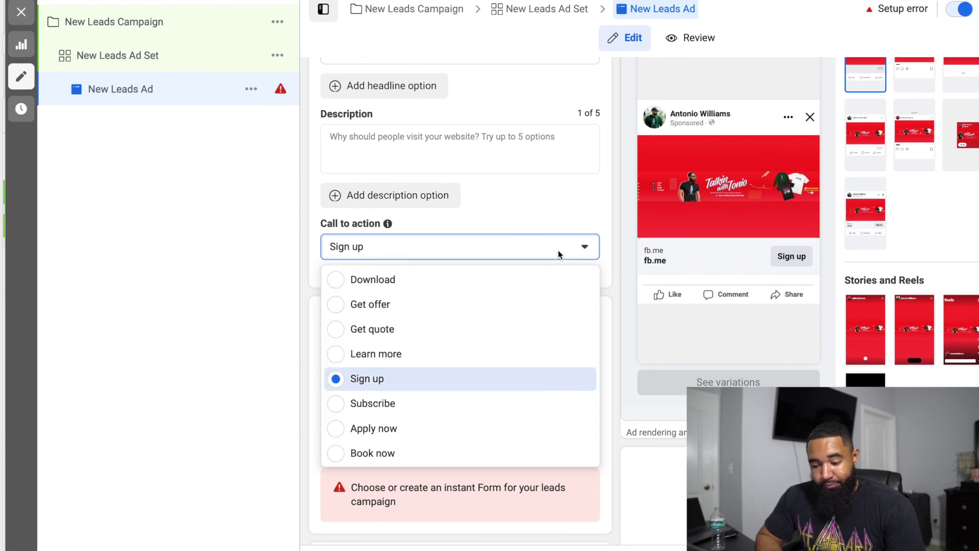
{"action": "left_click", "coordinate": [487, 354]}
Start a new instant form from the ad's Destination section
{"action": "scroll", "coordinate": [545, 270], "scroll_direction": "down", "scroll_amount": 4}
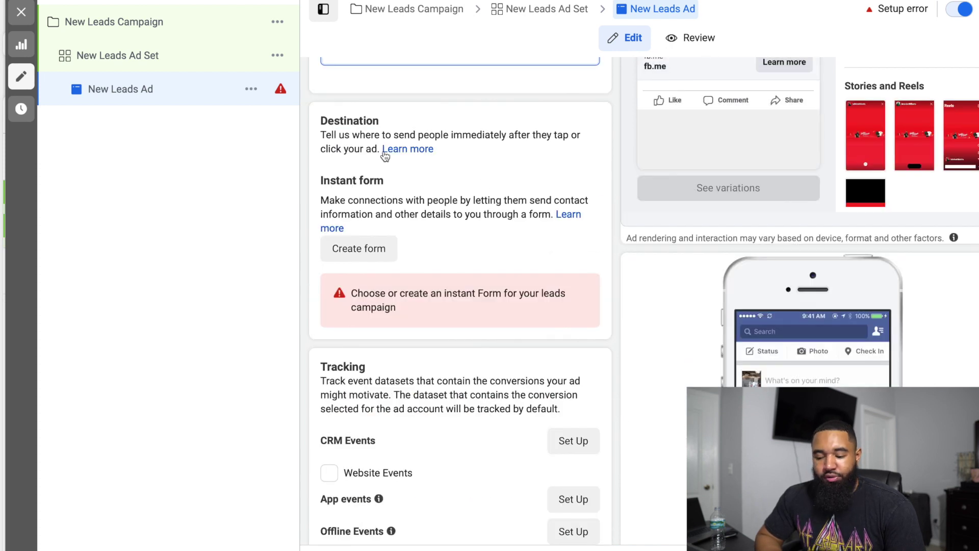
{"action": "scroll", "coordinate": [503, 254], "scroll_direction": "down", "scroll_amount": 2}
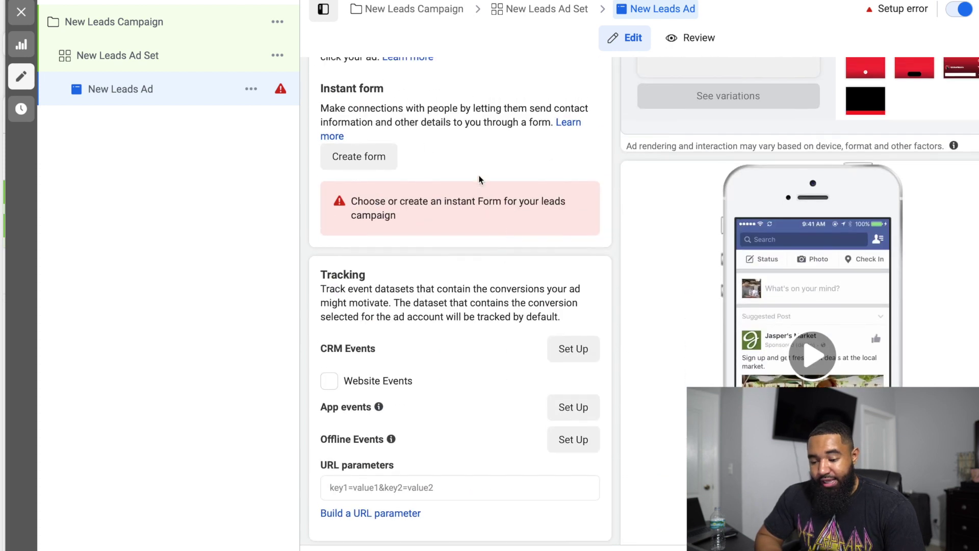
{"action": "scroll", "coordinate": [479, 178], "scroll_direction": "up", "scroll_amount": 2}
{"action": "left_click", "coordinate": [370, 249]}
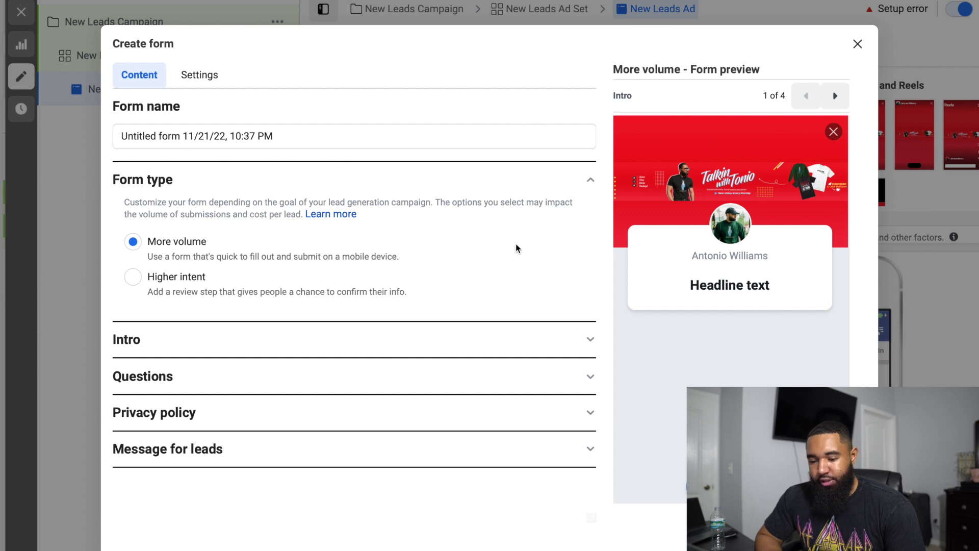
Review the form's Intro section, covering the background image choices and the greeting's headline and description, without entering text
{"action": "left_click", "coordinate": [591, 336]}
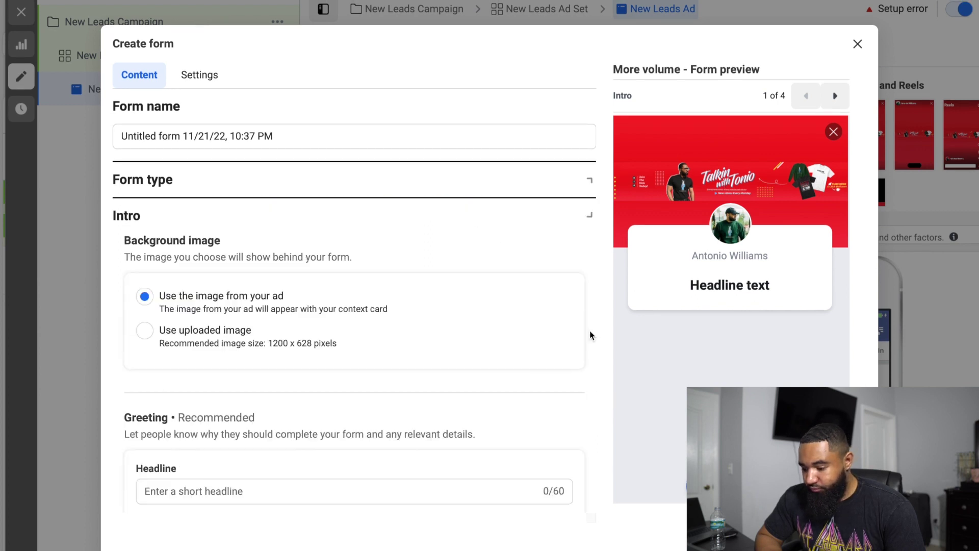
{"action": "scroll", "coordinate": [372, 295], "scroll_direction": "down", "scroll_amount": 1}
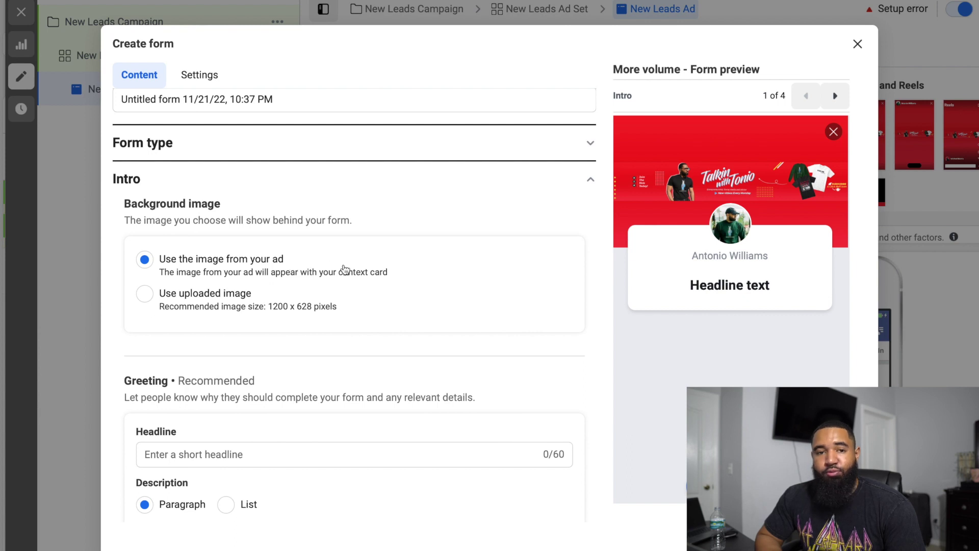
{"action": "scroll", "coordinate": [422, 275], "scroll_direction": "down", "scroll_amount": 1}
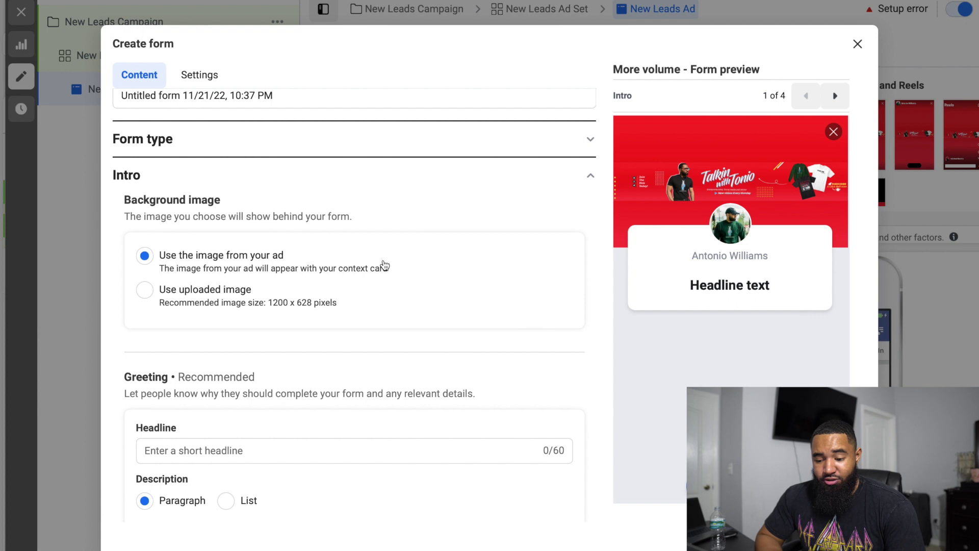
{"action": "scroll", "coordinate": [442, 274], "scroll_direction": "down", "scroll_amount": 5}
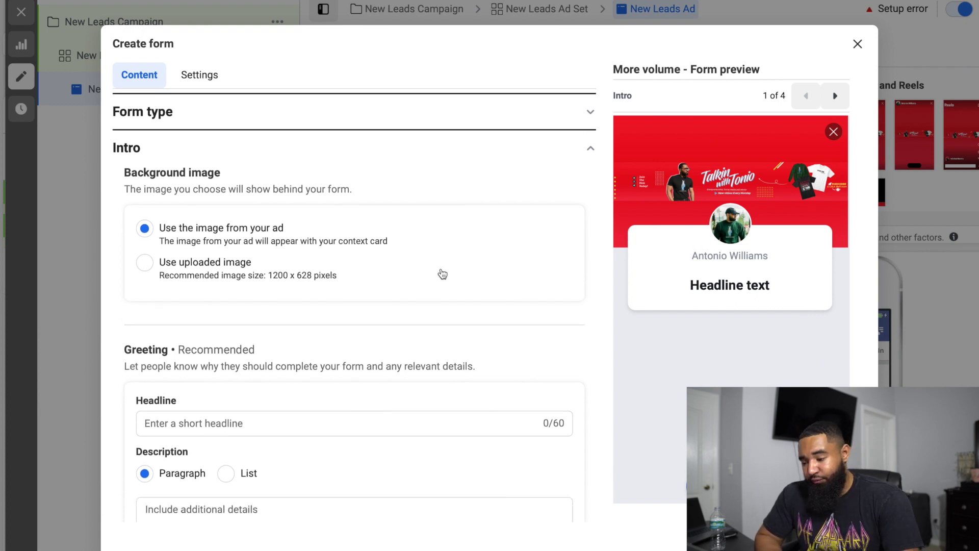
{"action": "left_click", "coordinate": [378, 308]}
{"action": "scroll", "coordinate": [428, 315], "scroll_direction": "down", "scroll_amount": 2}
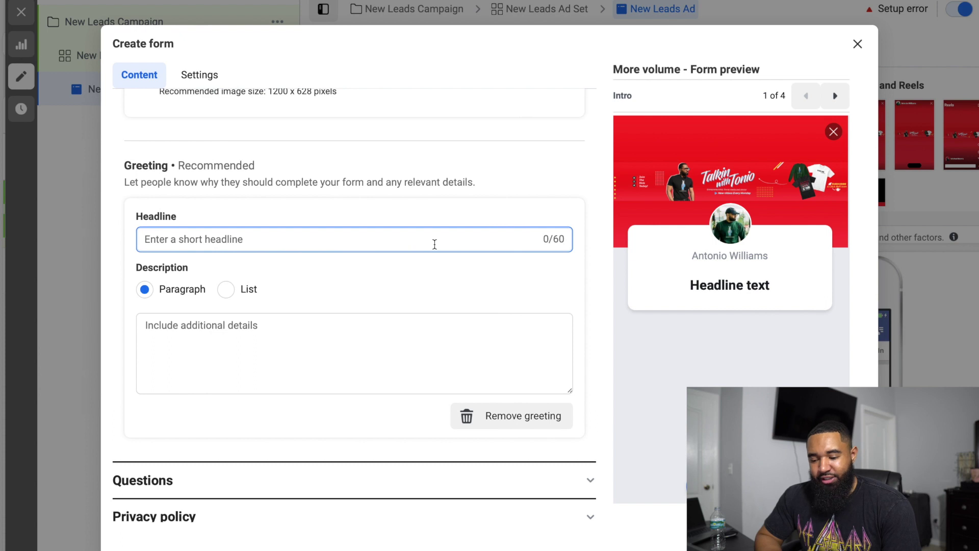
{"action": "scroll", "coordinate": [463, 262], "scroll_direction": "down", "scroll_amount": 1}
{"action": "left_click", "coordinate": [365, 285]}
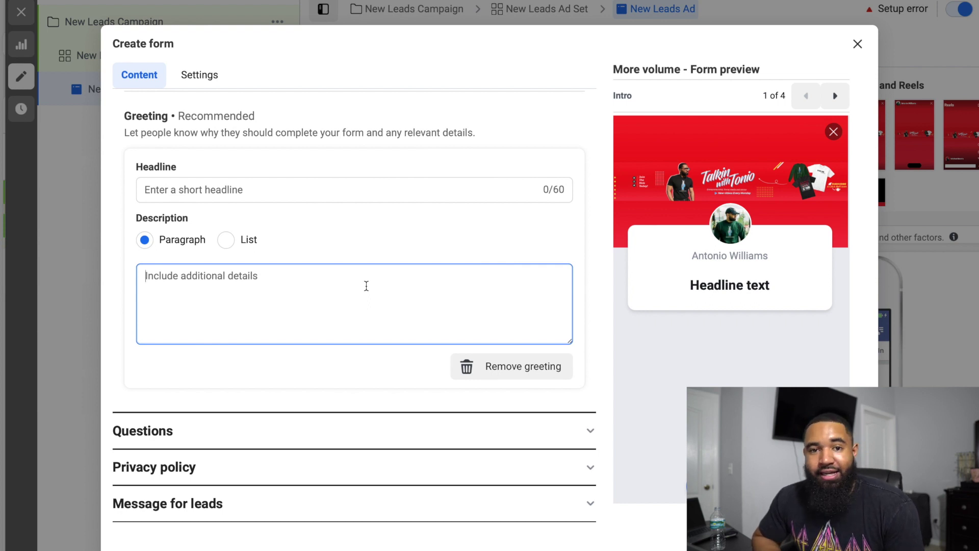
Examine the form's prefill questions and the information categories that can be added, without adding any
{"action": "left_click", "coordinate": [558, 442]}
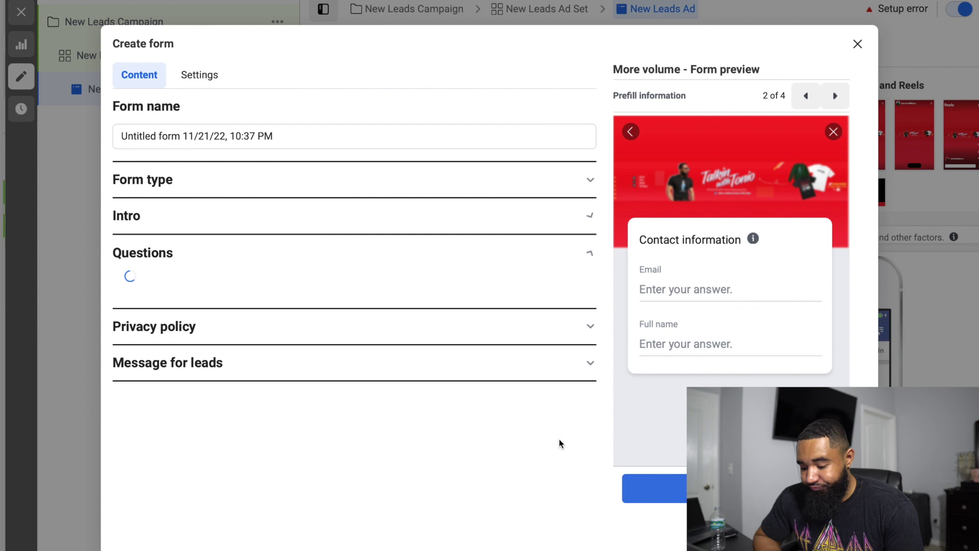
{"action": "scroll", "coordinate": [426, 313], "scroll_direction": "down", "scroll_amount": 7}
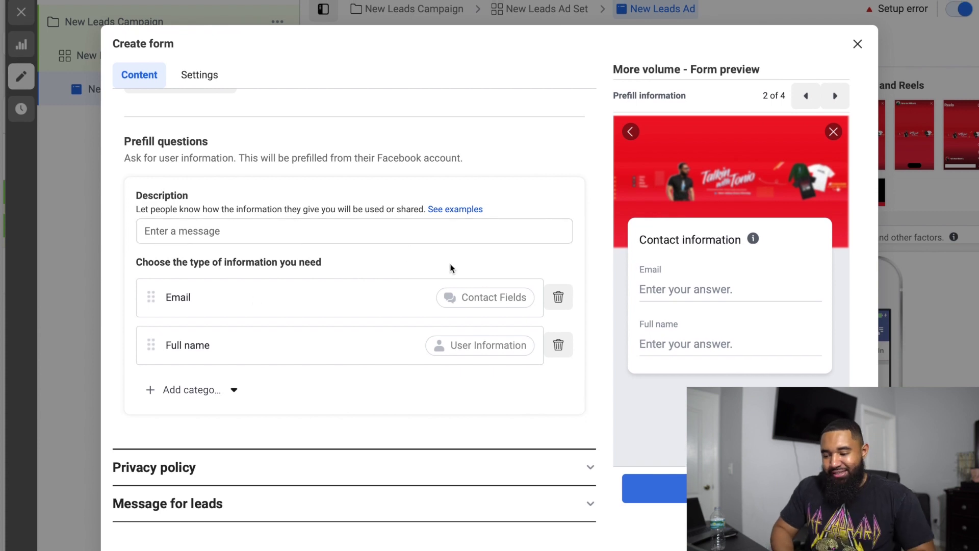
{"action": "left_click", "coordinate": [231, 390]}
{"action": "mouse_move", "coordinate": [251, 468]}
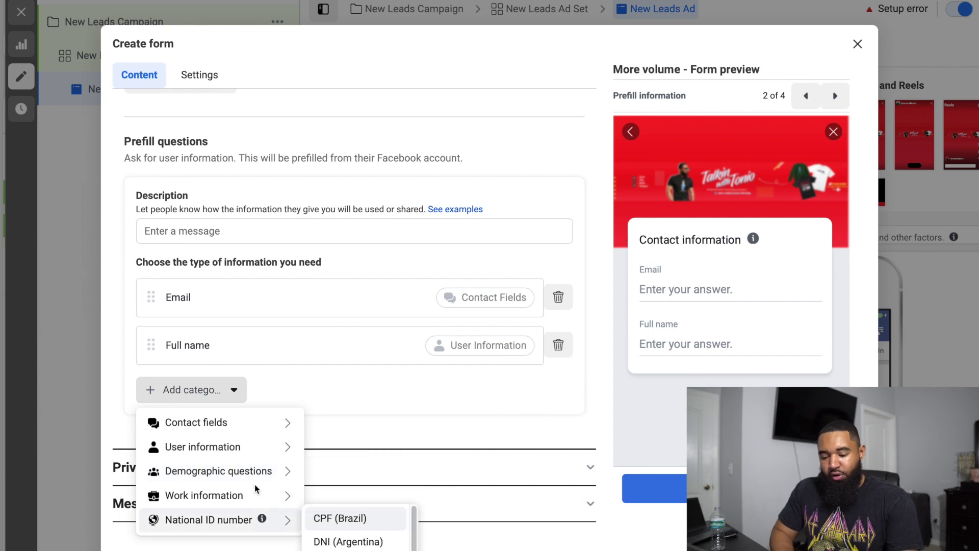
{"action": "mouse_move", "coordinate": [255, 496]}
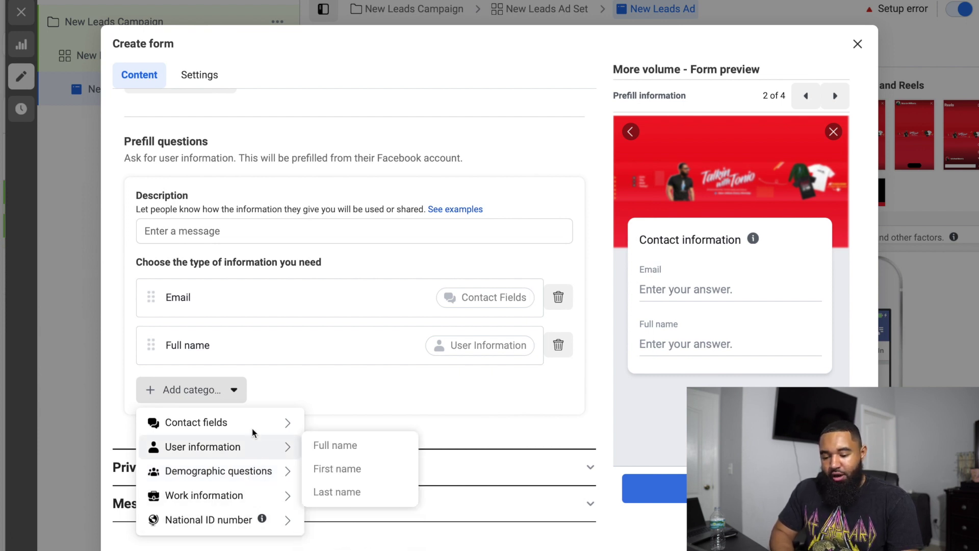
{"action": "mouse_move", "coordinate": [253, 433]}
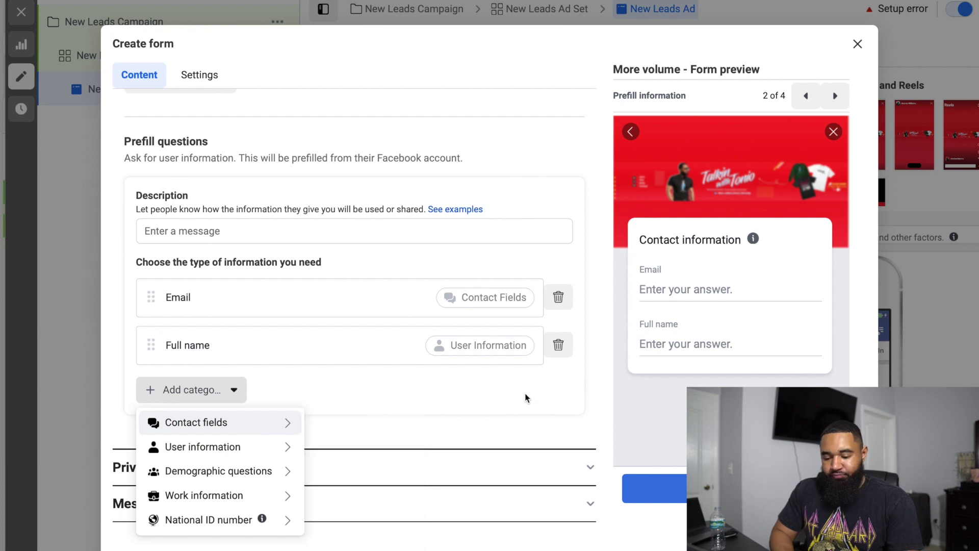
{"action": "left_click", "coordinate": [484, 406]}
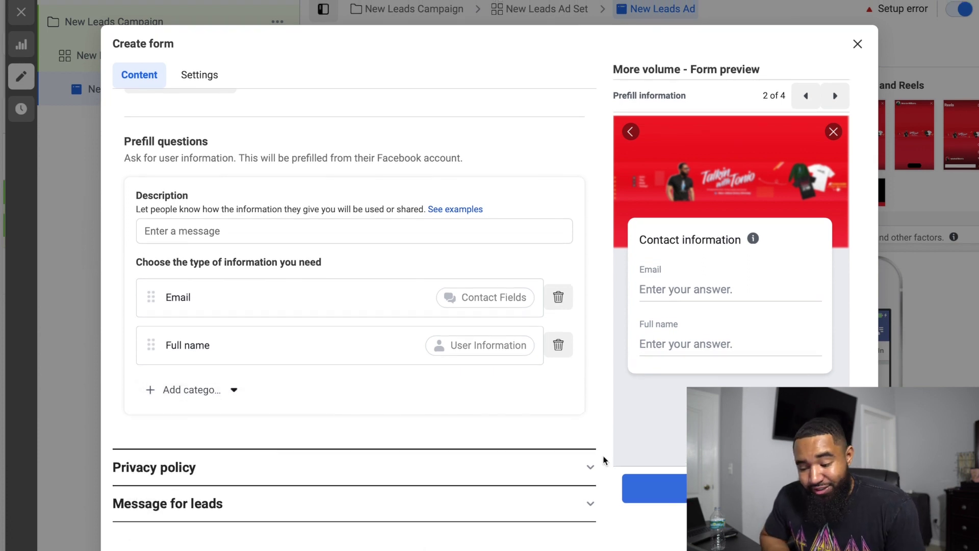
Review the form's Privacy policy section, including the link, link text and custom disclaimer options, without entering a link
{"action": "left_click", "coordinate": [590, 467]}
{"action": "scroll", "coordinate": [475, 328], "scroll_direction": "up", "scroll_amount": 4}
{"action": "scroll", "coordinate": [466, 316], "scroll_direction": "up", "scroll_amount": 3}
{"action": "scroll", "coordinate": [455, 303], "scroll_direction": "down", "scroll_amount": 2}
{"action": "left_click", "coordinate": [363, 316]}
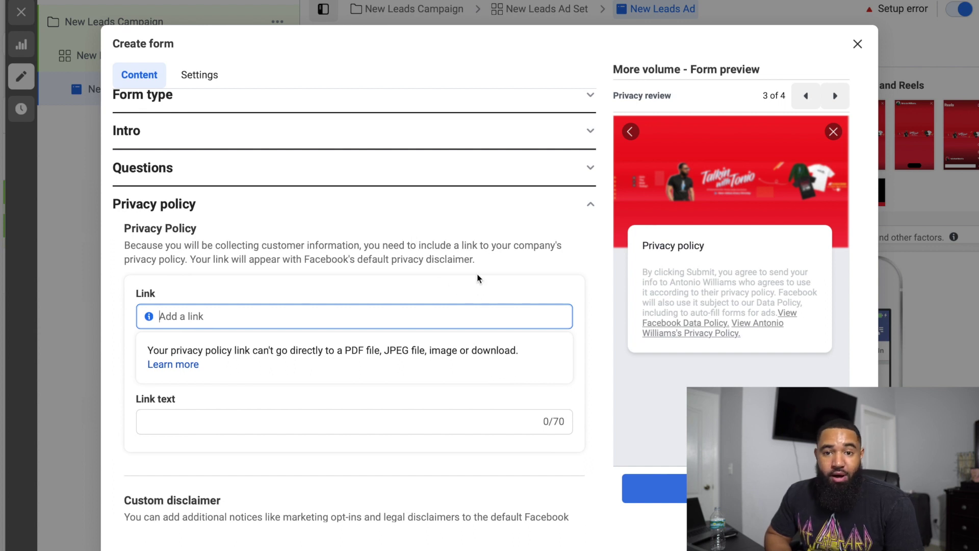
{"action": "scroll", "coordinate": [459, 258], "scroll_direction": "down", "scroll_amount": 3}
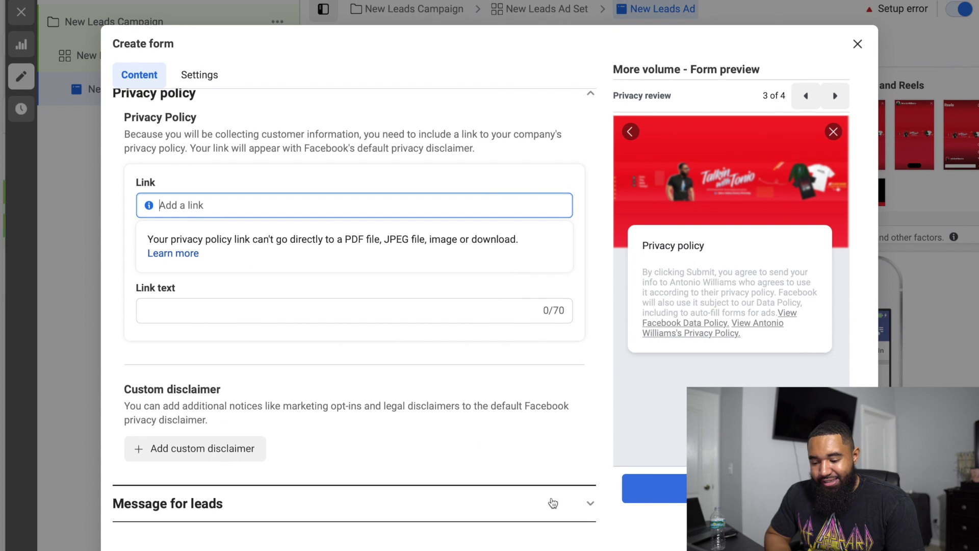
Review the form's Message for leads settings and close the form without creating it
{"action": "left_click", "coordinate": [569, 495]}
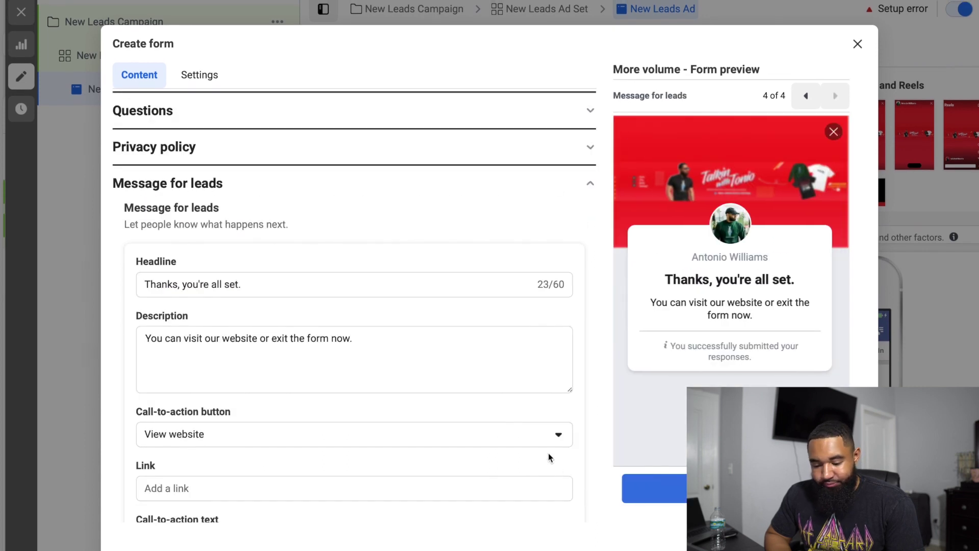
{"action": "scroll", "coordinate": [393, 219], "scroll_direction": "up", "scroll_amount": 5}
{"action": "scroll", "coordinate": [421, 301], "scroll_direction": "down", "scroll_amount": 5}
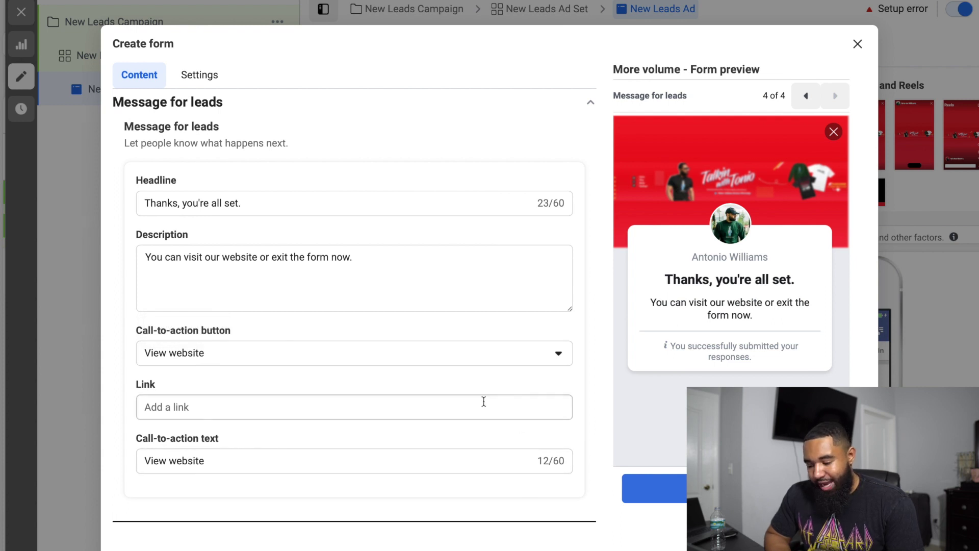
{"action": "scroll", "coordinate": [399, 268], "scroll_direction": "up", "scroll_amount": 5}
{"action": "scroll", "coordinate": [401, 268], "scroll_direction": "down", "scroll_amount": 5}
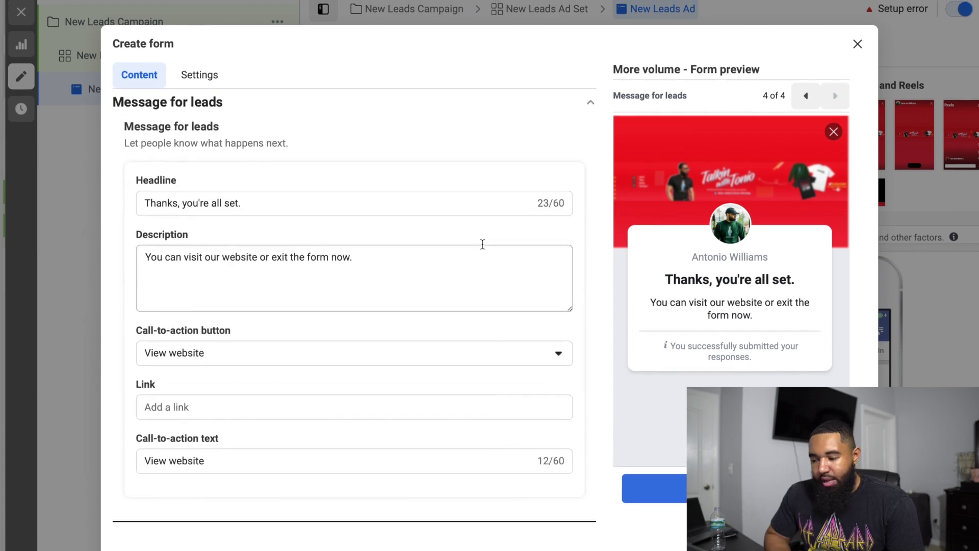
{"action": "left_click", "coordinate": [856, 46]}
{"action": "left_click", "coordinate": [642, 253]}
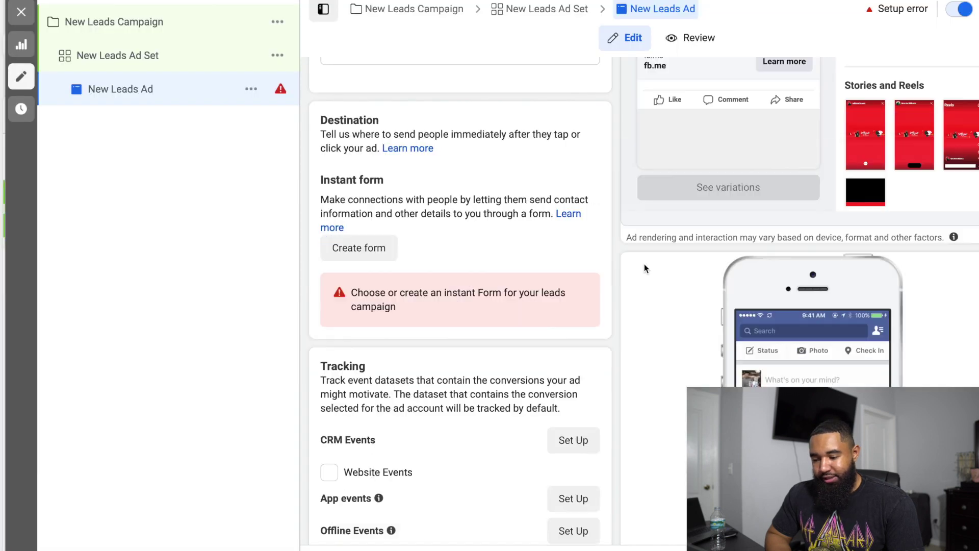
Turn on Website Events tracking for the New Leads Ad and look back over the ad's setup
{"action": "scroll", "coordinate": [644, 264], "scroll_direction": "down", "scroll_amount": 2}
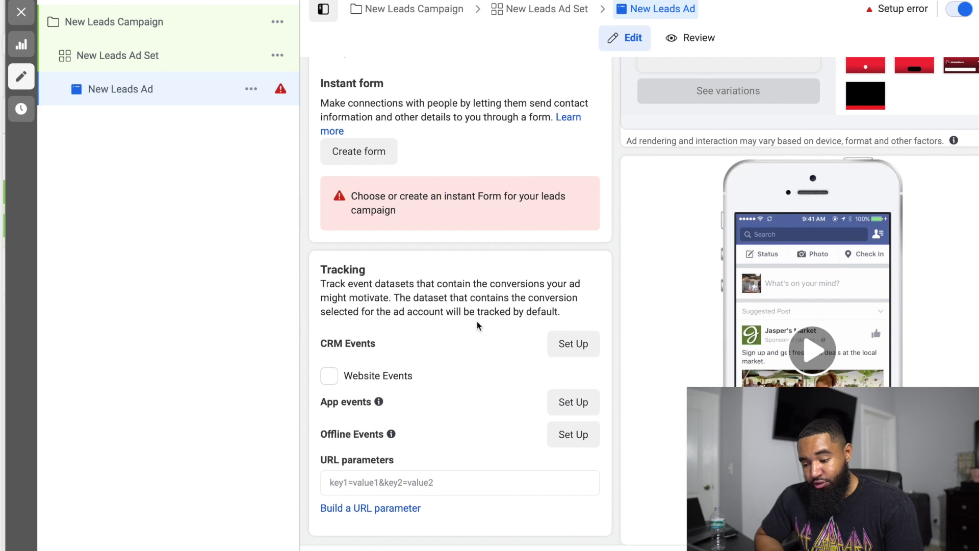
{"action": "left_click", "coordinate": [329, 380]}
{"action": "scroll", "coordinate": [454, 409], "scroll_direction": "down", "scroll_amount": 2}
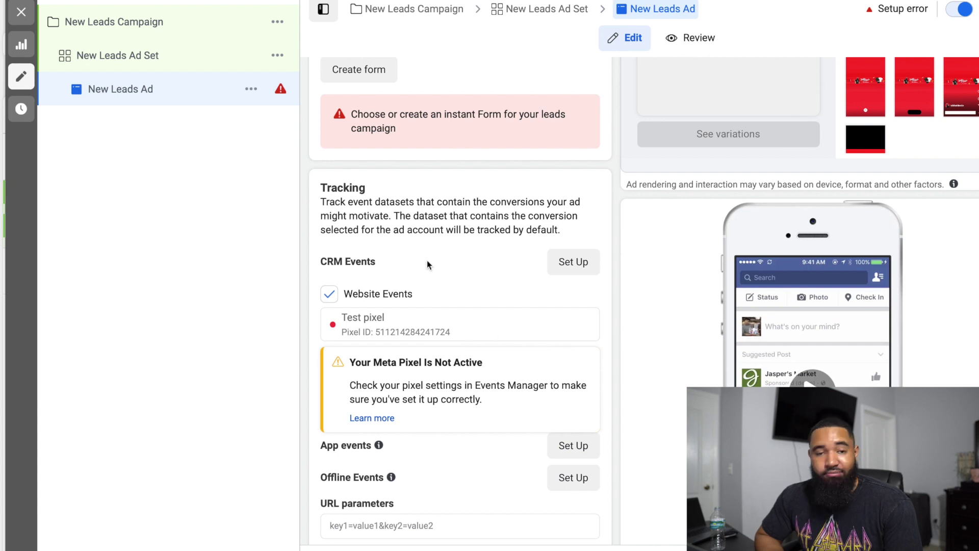
{"action": "scroll", "coordinate": [475, 330], "scroll_direction": "down", "scroll_amount": 1}
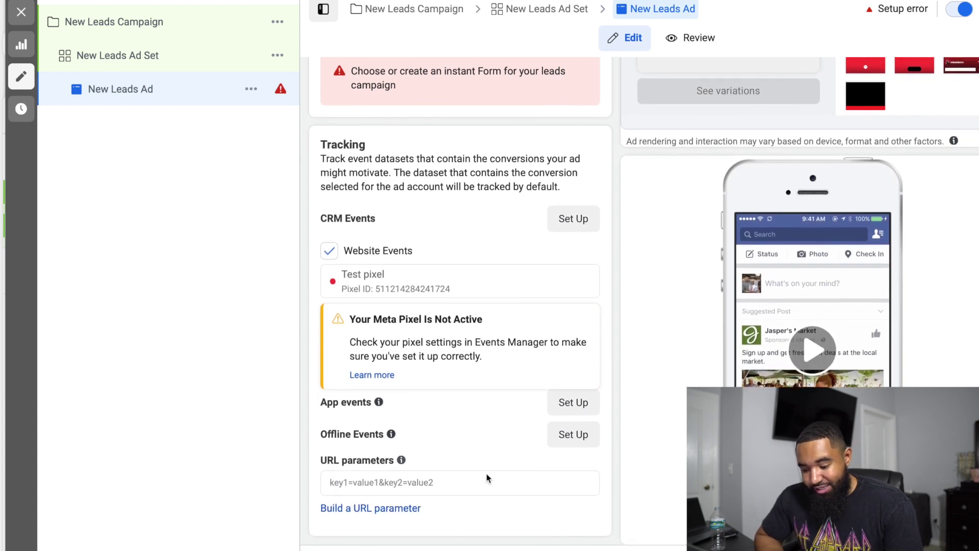
{"action": "scroll", "coordinate": [478, 275], "scroll_direction": "up", "scroll_amount": 8}
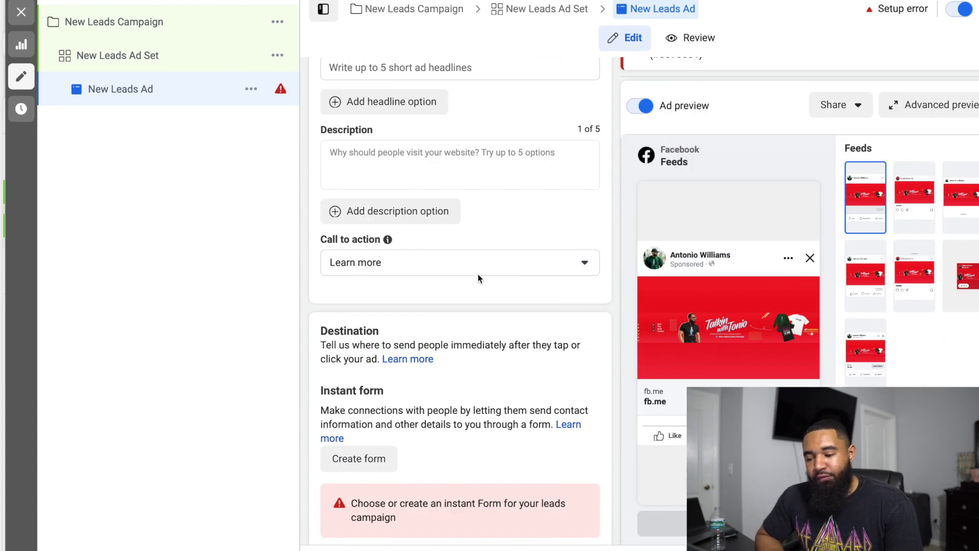
{"action": "scroll", "coordinate": [478, 273], "scroll_direction": "down", "scroll_amount": 7}
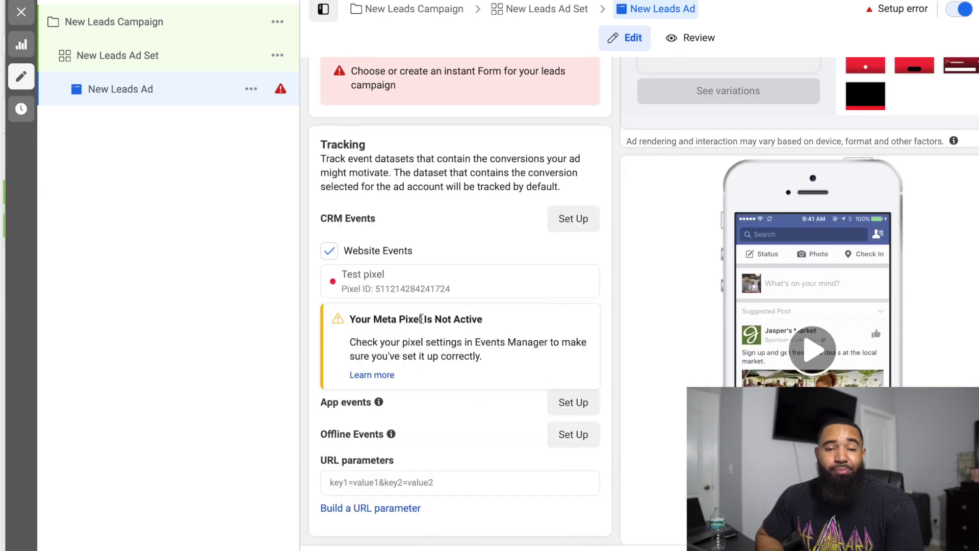
{"action": "scroll", "coordinate": [466, 281], "scroll_direction": "up", "scroll_amount": 10}
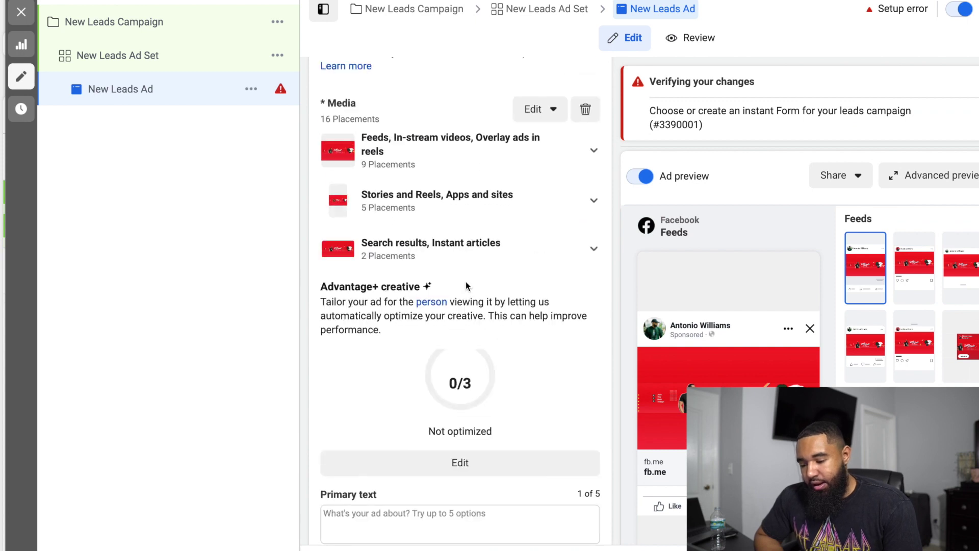